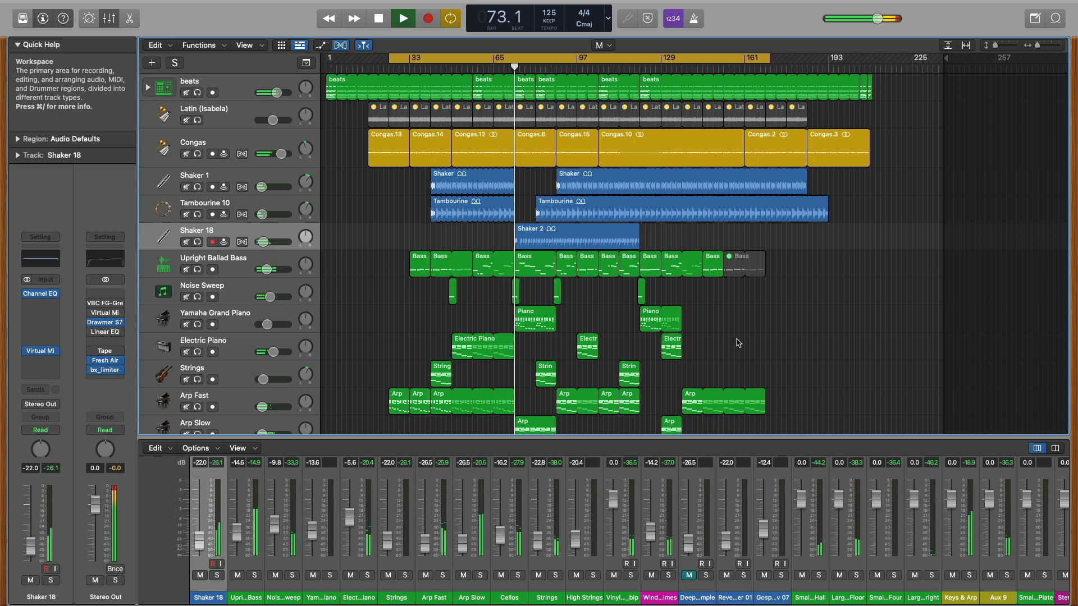
Stop playback, solo the Arp Fast track and play it from its first region
key(space)
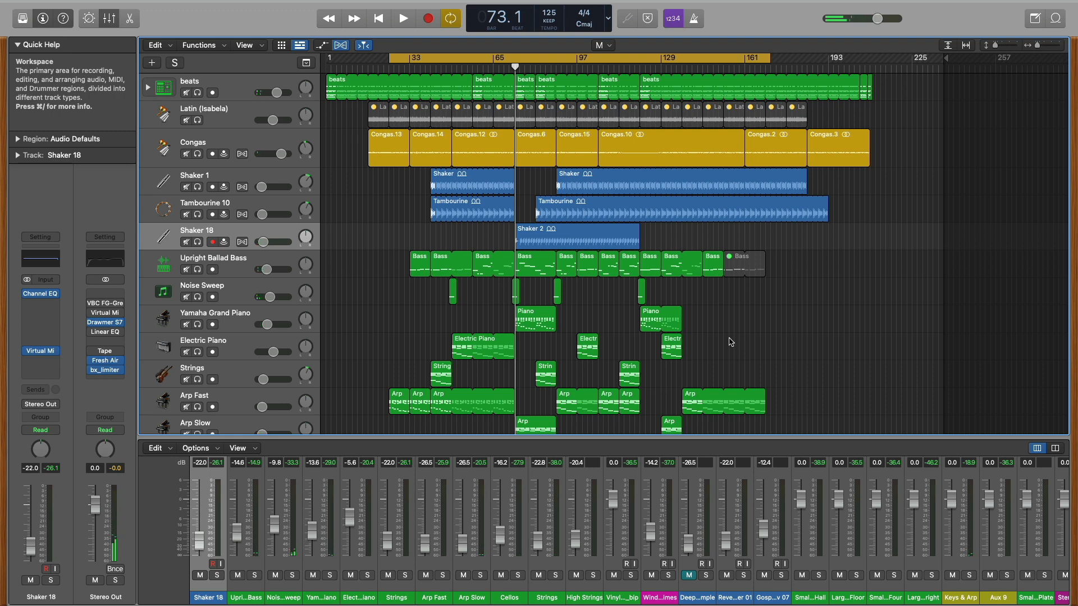
click(252, 398)
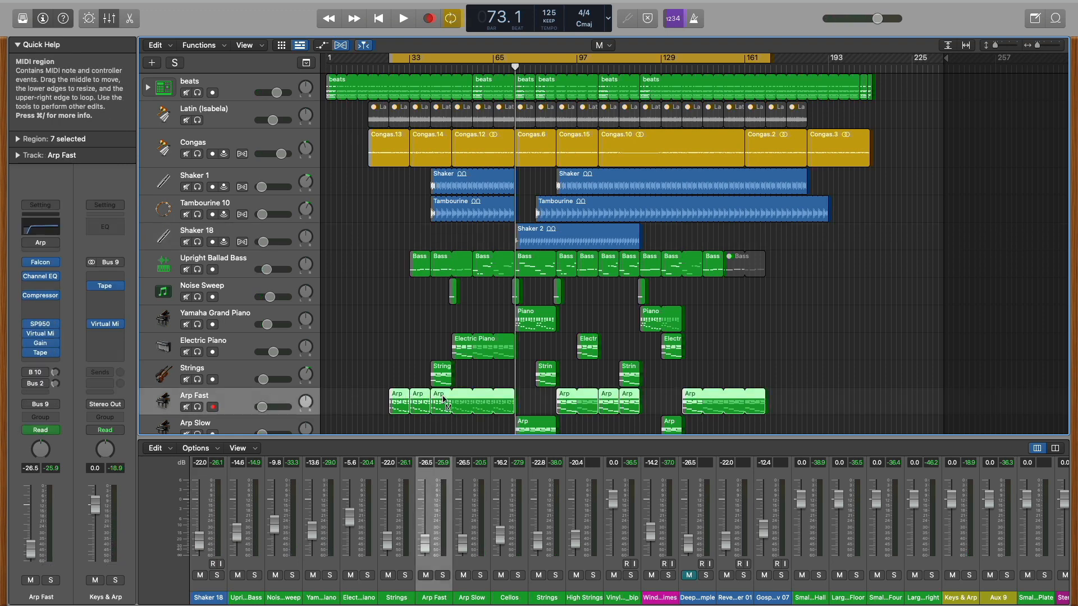
click(198, 407)
key(shift+space)
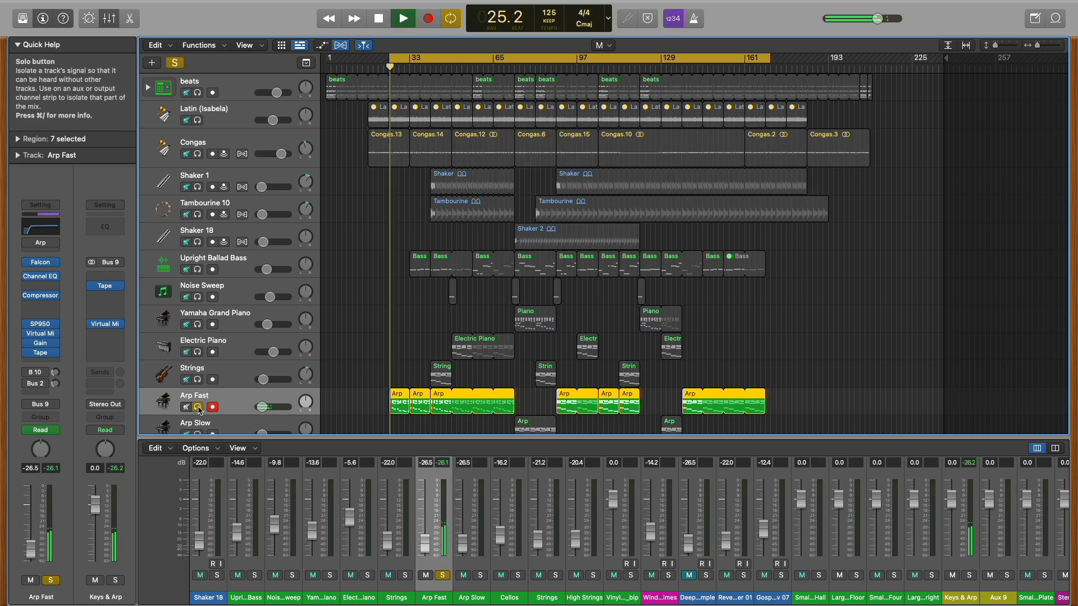
Examine the Blue Vibe preset in the Arp Fast track's Falcon instrument, moving its window into view and closing it when done
click(43, 263)
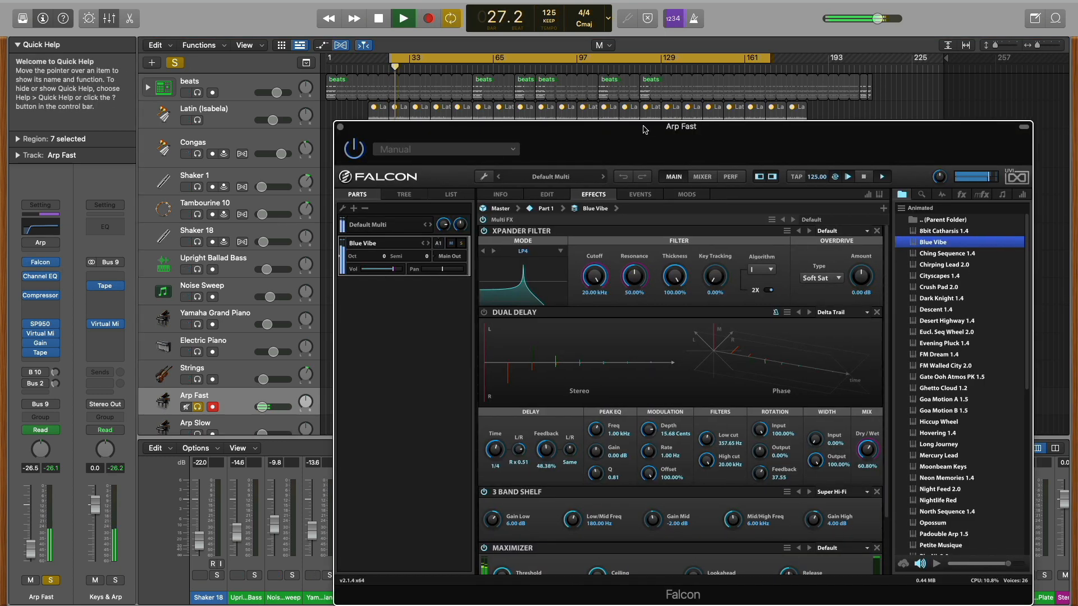
drag(645, 133, 519, 69)
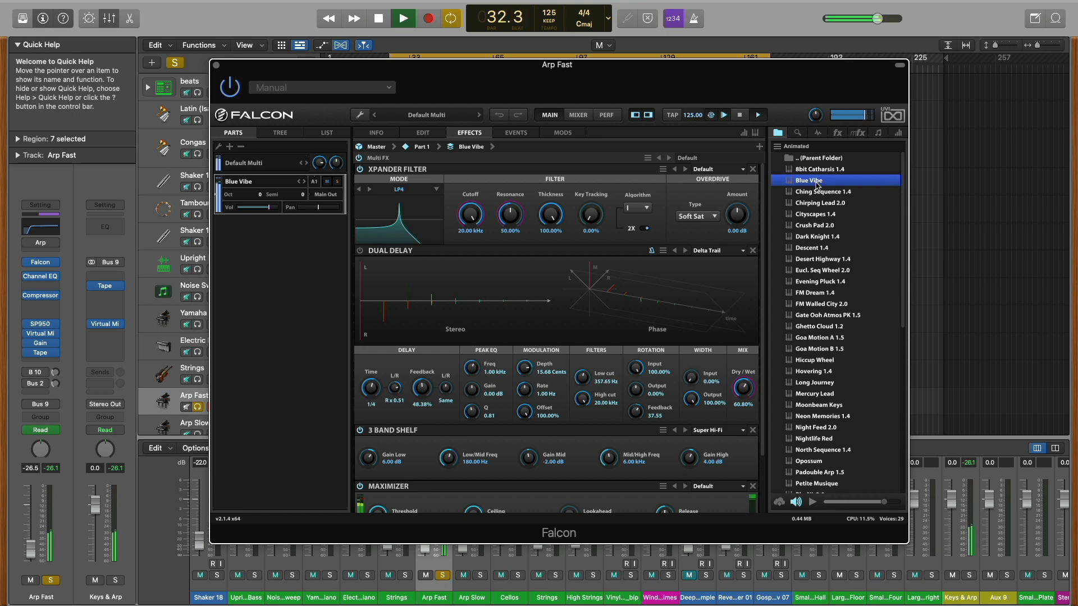
click(217, 65)
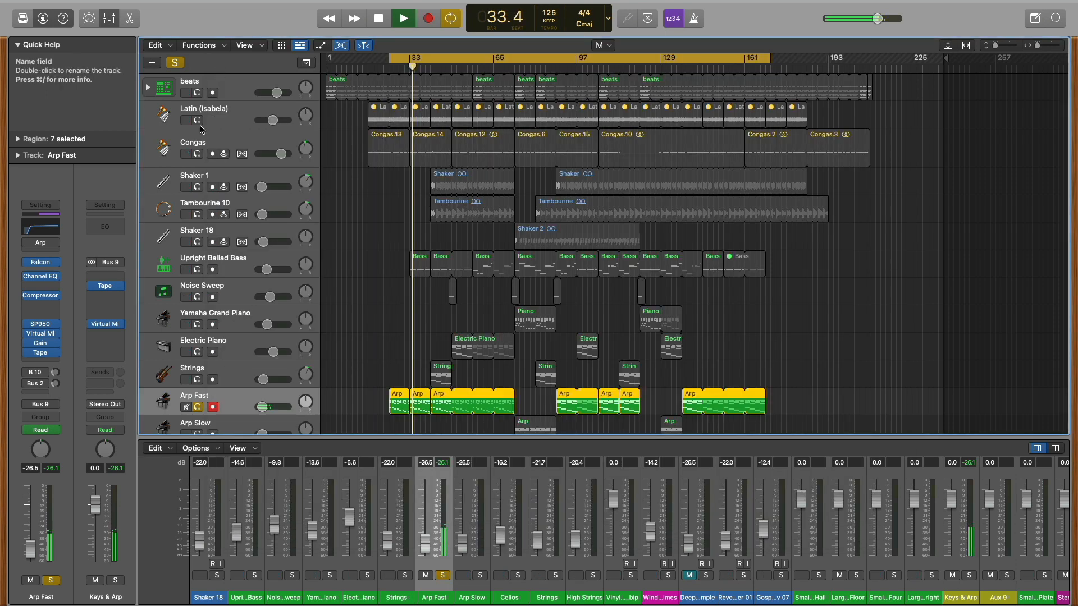
Examine the Speed Stability setting in the Arp Fast track's Tape effect, closing the effect window when done
click(41, 353)
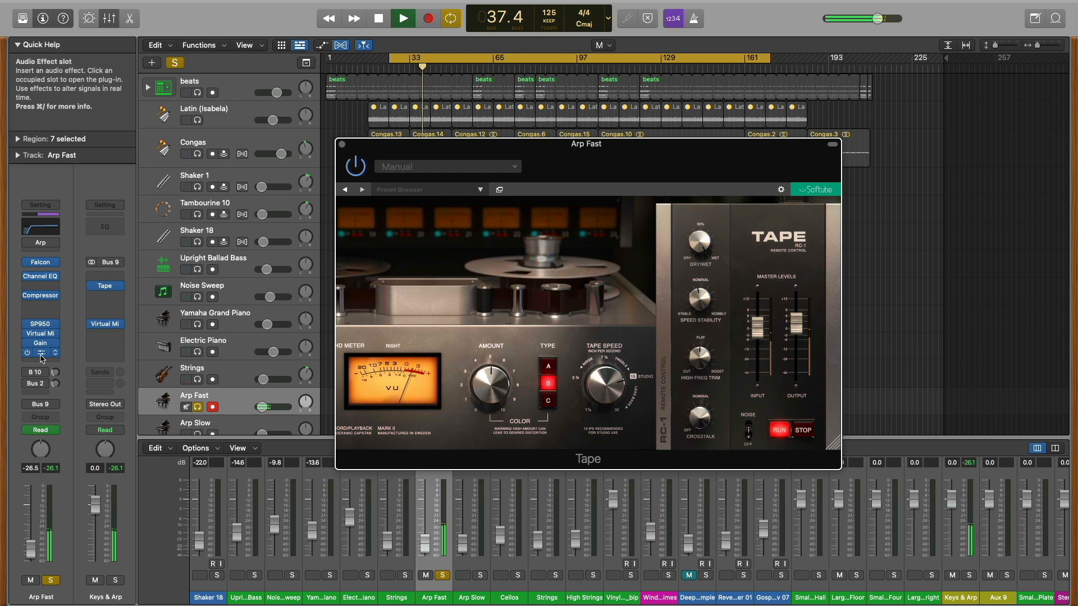
mouse_move(711, 299)
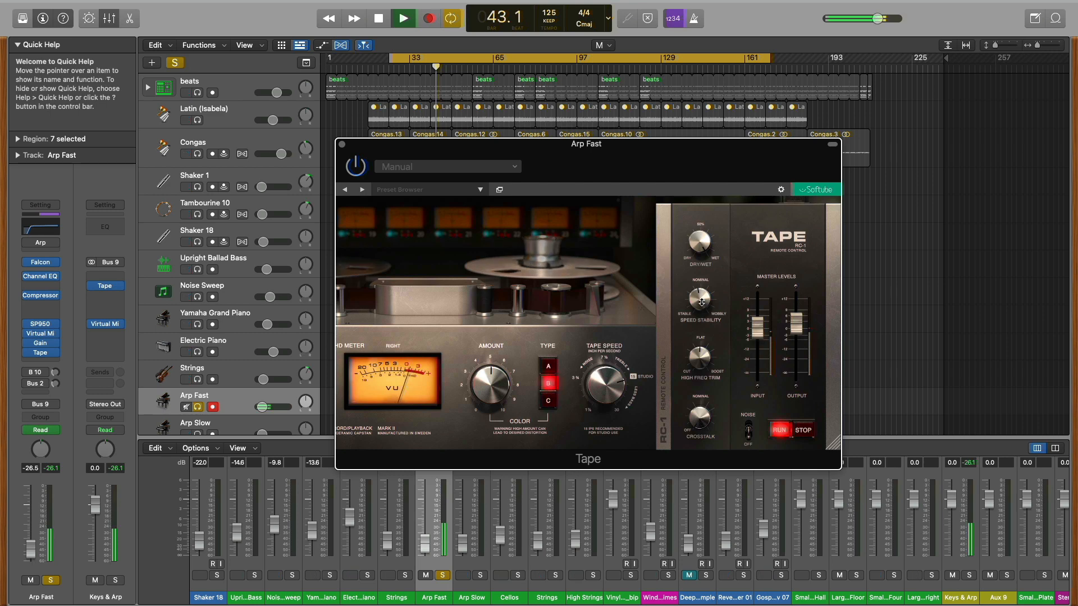
click(341, 144)
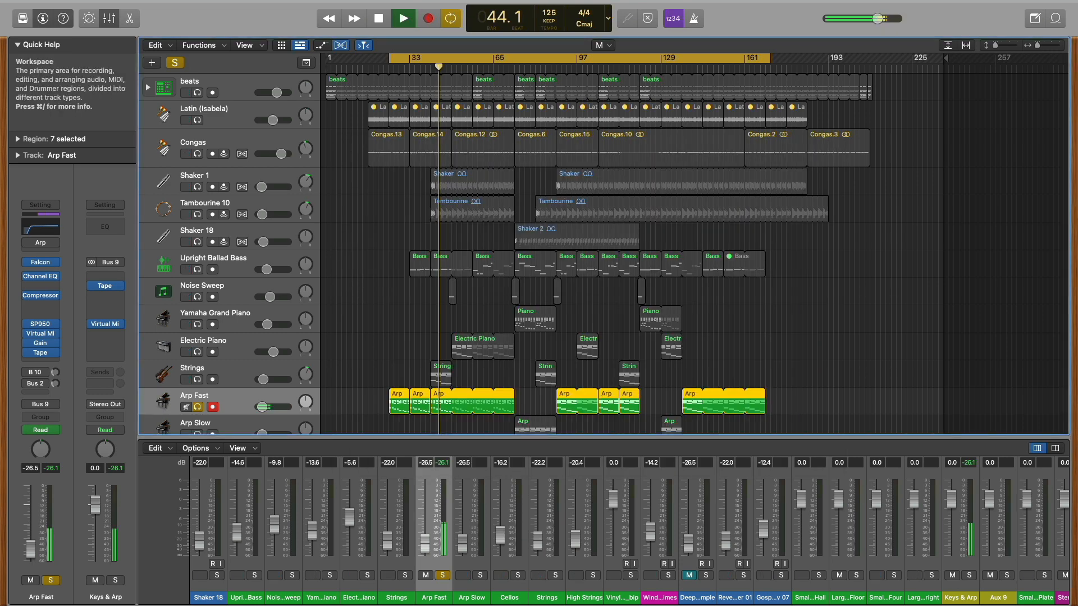
Solo the Arp Slow track alongside Arp Fast and play from the start of Arp Slow's first region
scroll(308, 353, down, 3)
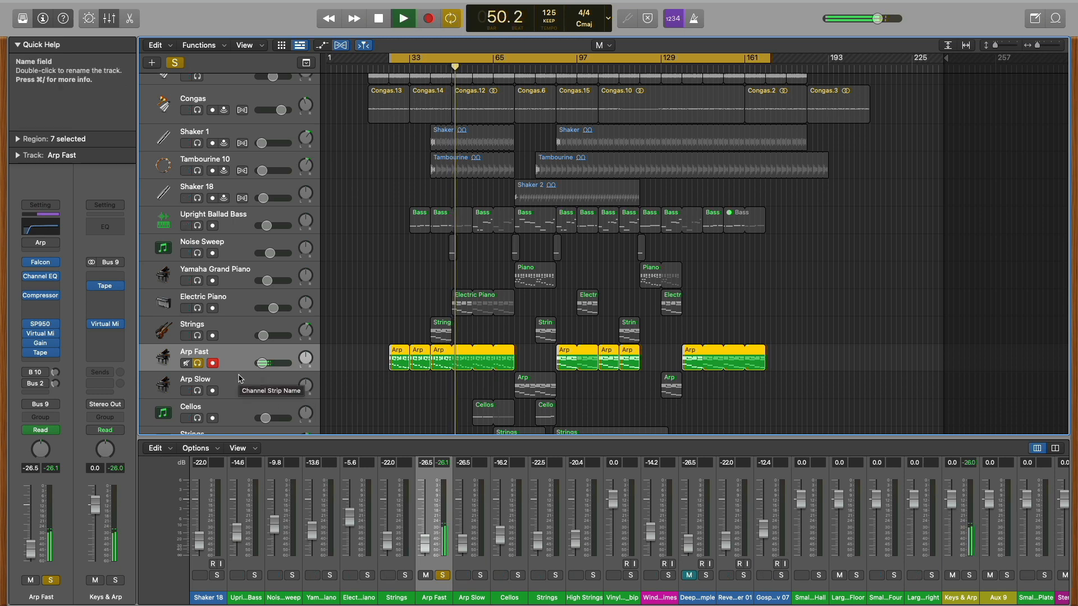
click(197, 390)
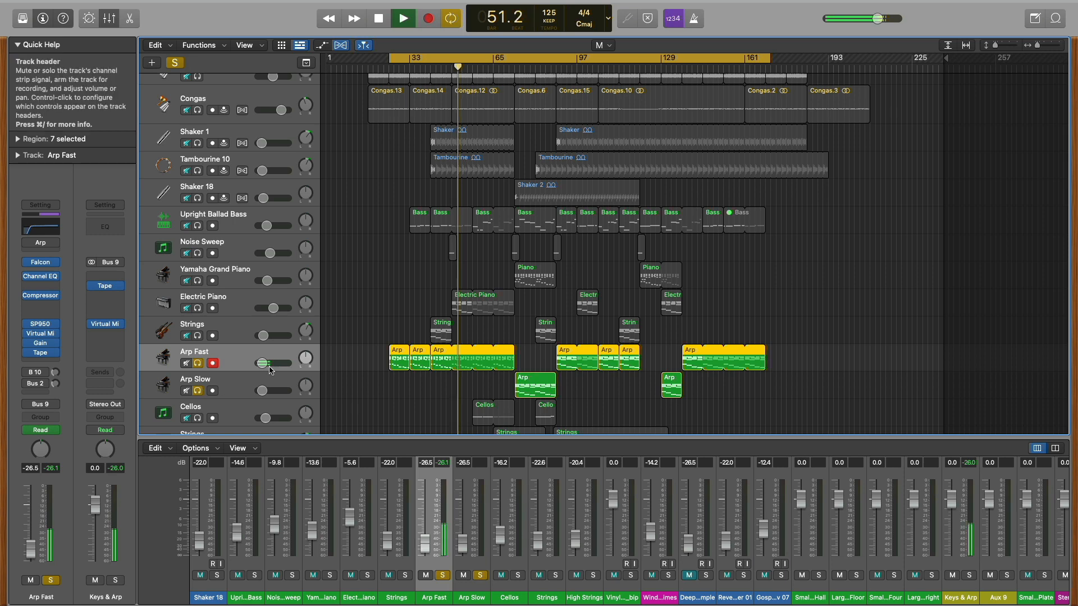
click(513, 67)
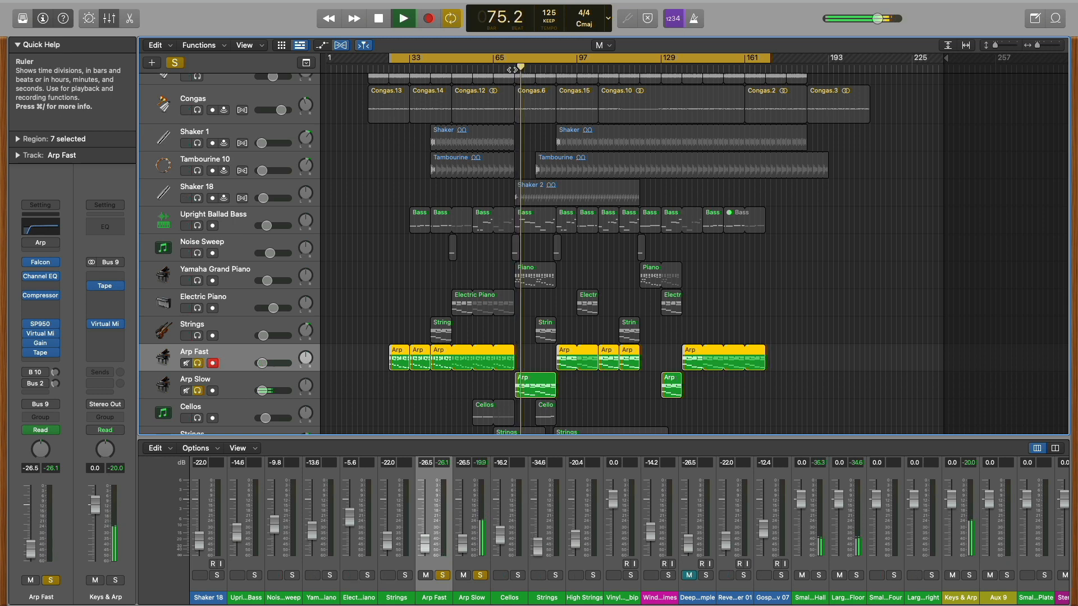
Select the Arp Slow track and listen to it as the only soloed track, clearing its solo to hear the full mix
click(258, 380)
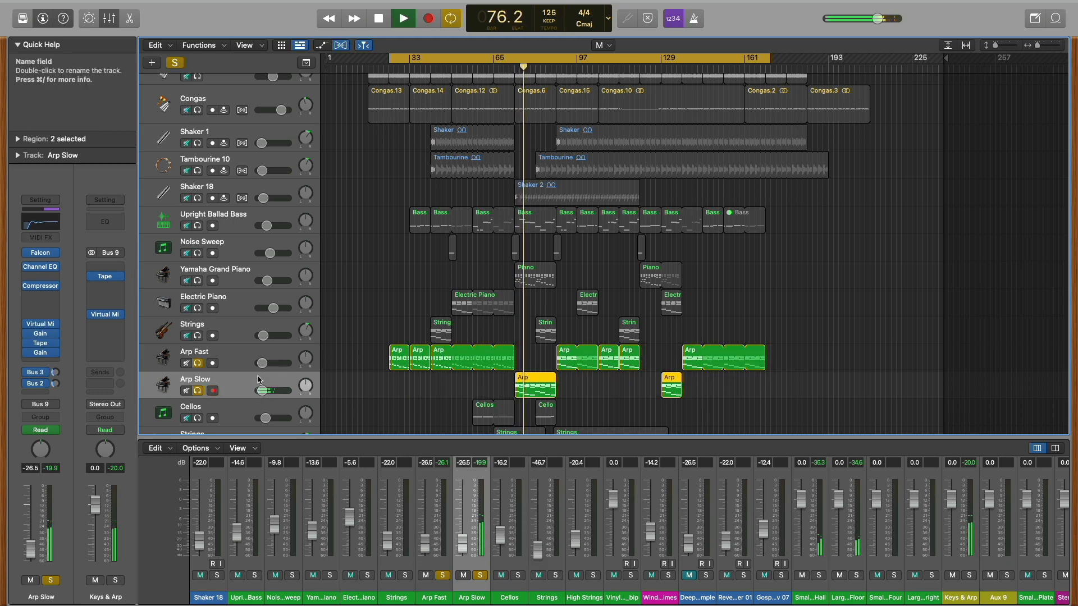
alt+click(199, 391)
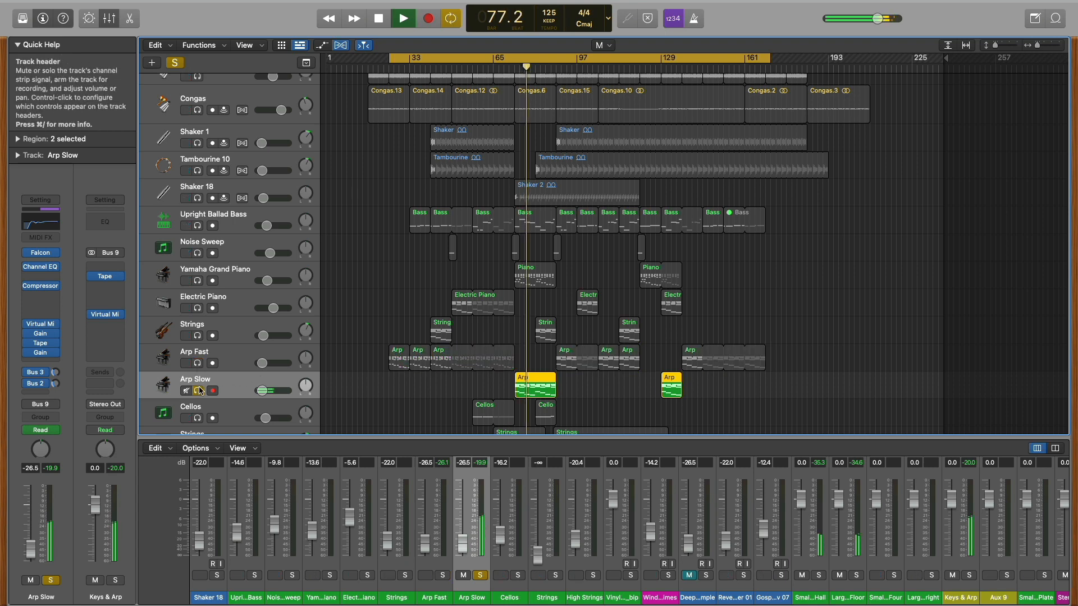
click(200, 390)
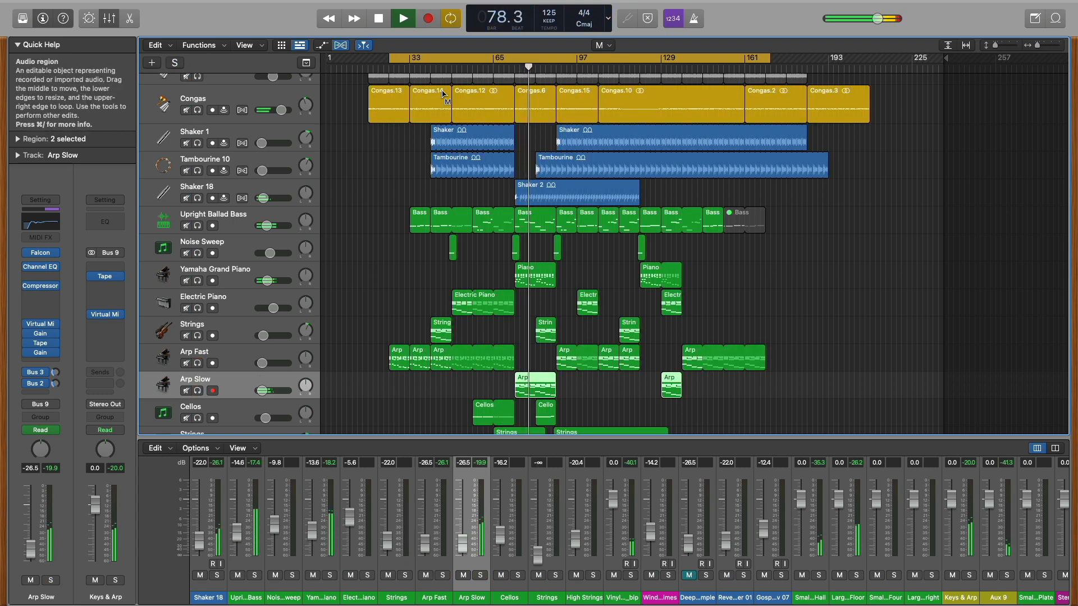
Restart playback from the cycle start and solo the Arp Fast track and the Strings track above it, selecting Strings
key(space)
key(space)
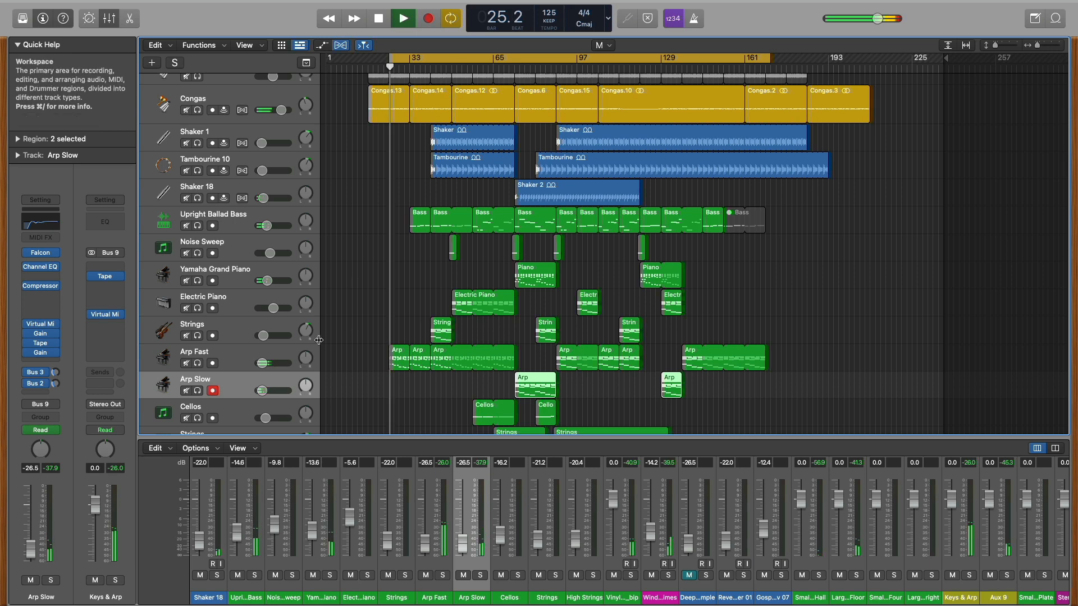
click(202, 363)
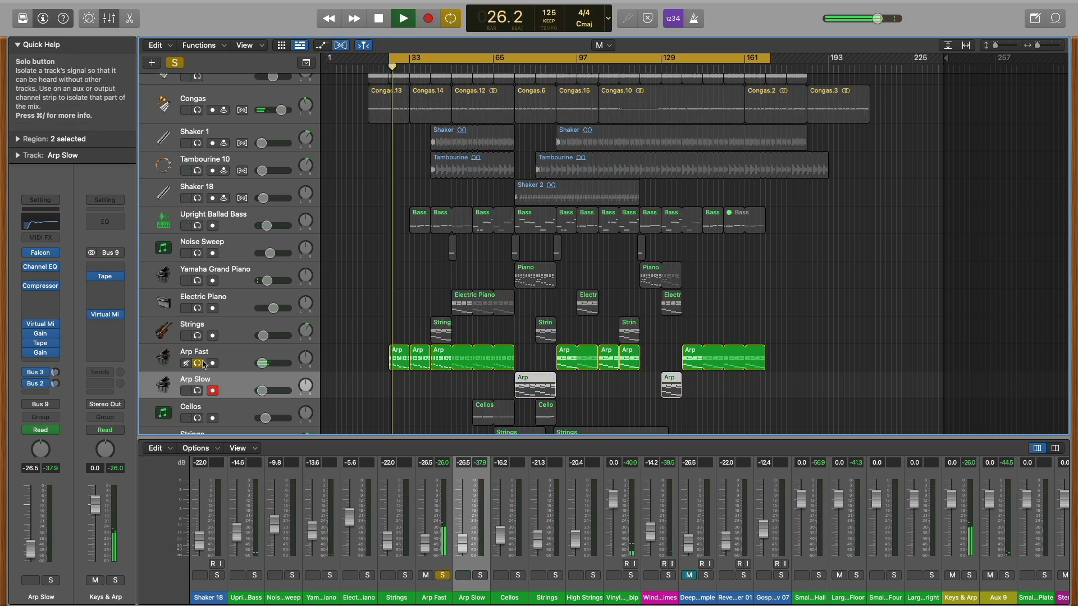
click(197, 335)
click(251, 324)
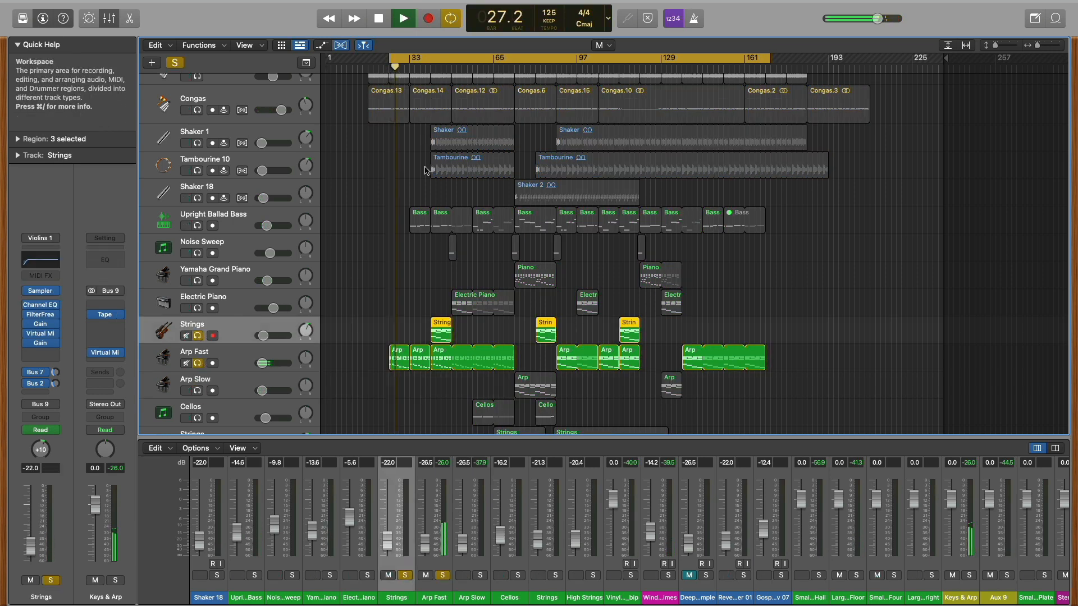
Solo and select the Upright Ballad Bass track, and examine its Sampler instrument, closing the instrument window when done
click(197, 226)
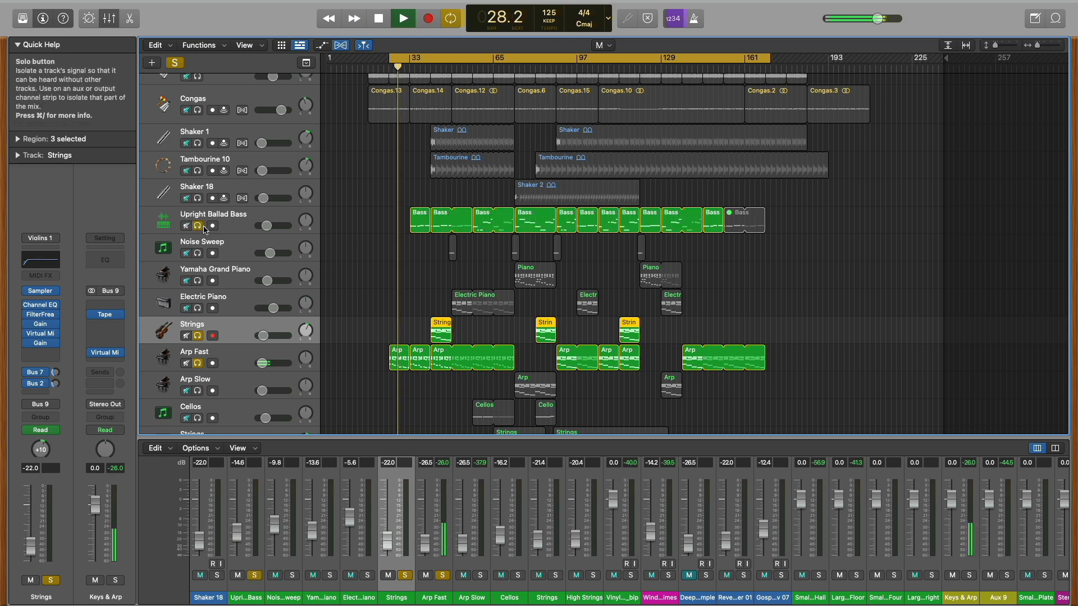
click(235, 220)
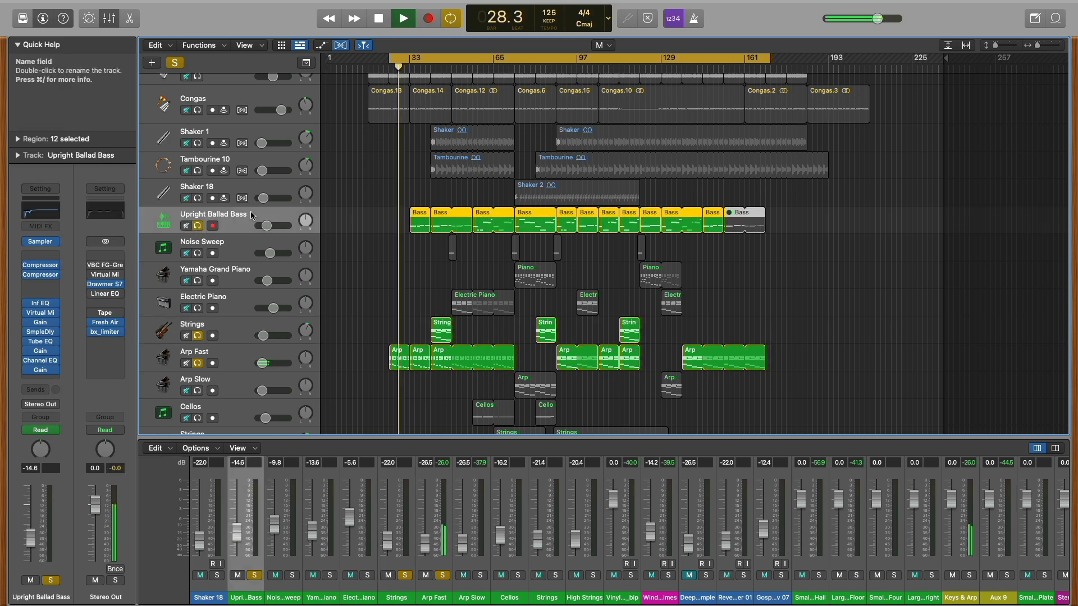
click(41, 244)
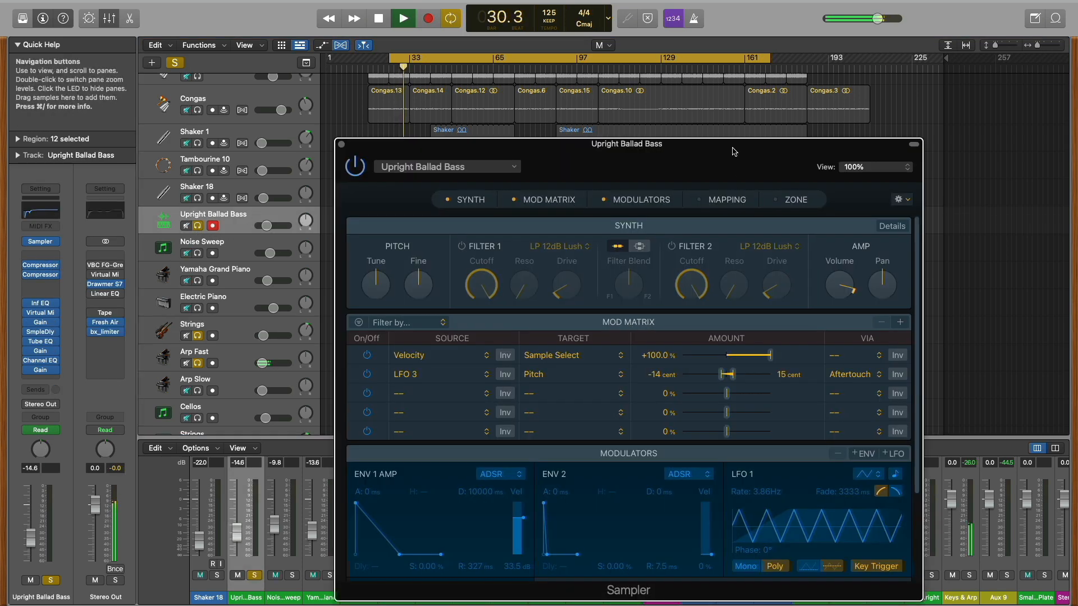
drag(733, 152, 646, 108)
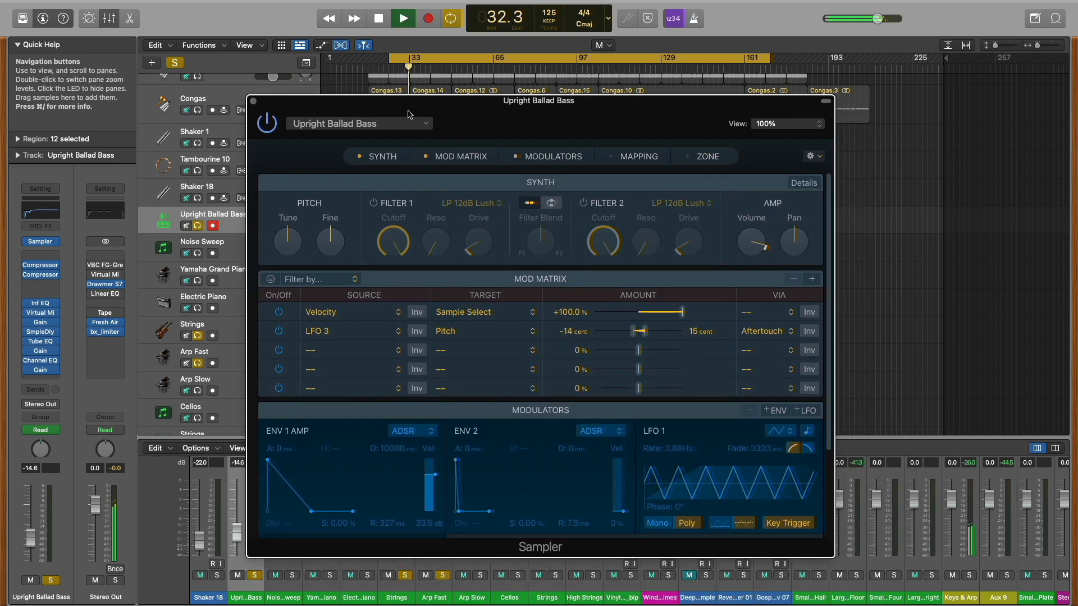
click(253, 101)
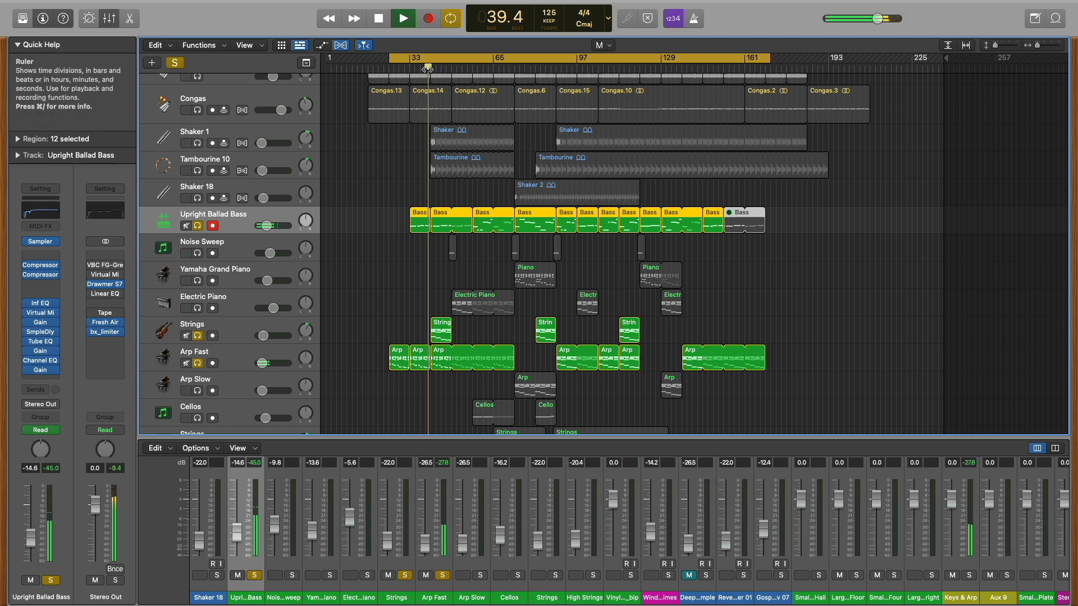
Examine the Violins 1 patch in the Sampler instrument of the Strings track above Arp Fast, closing it when done
click(228, 335)
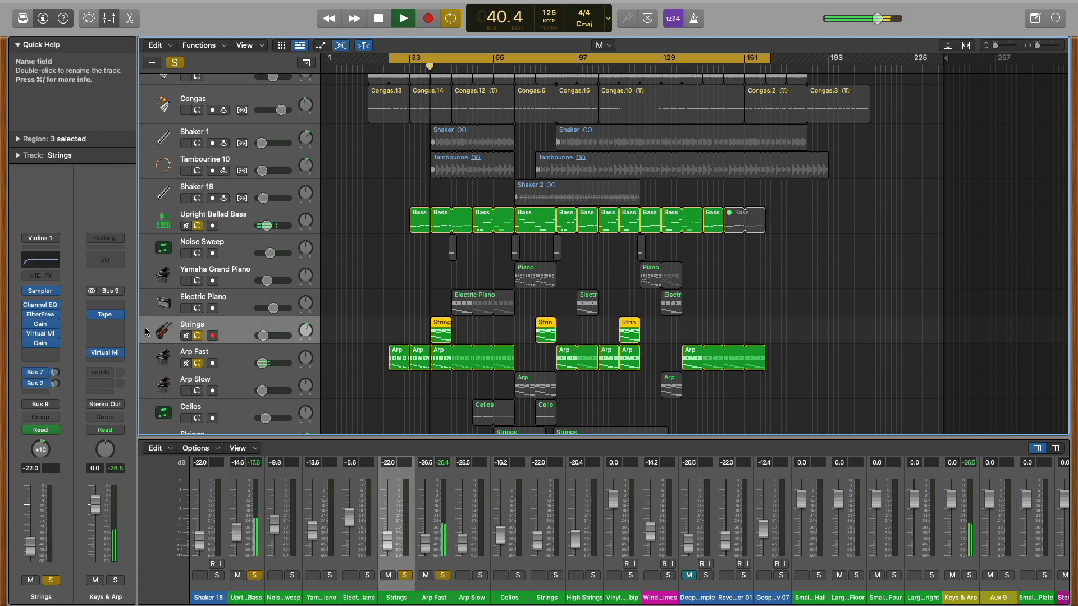
click(44, 293)
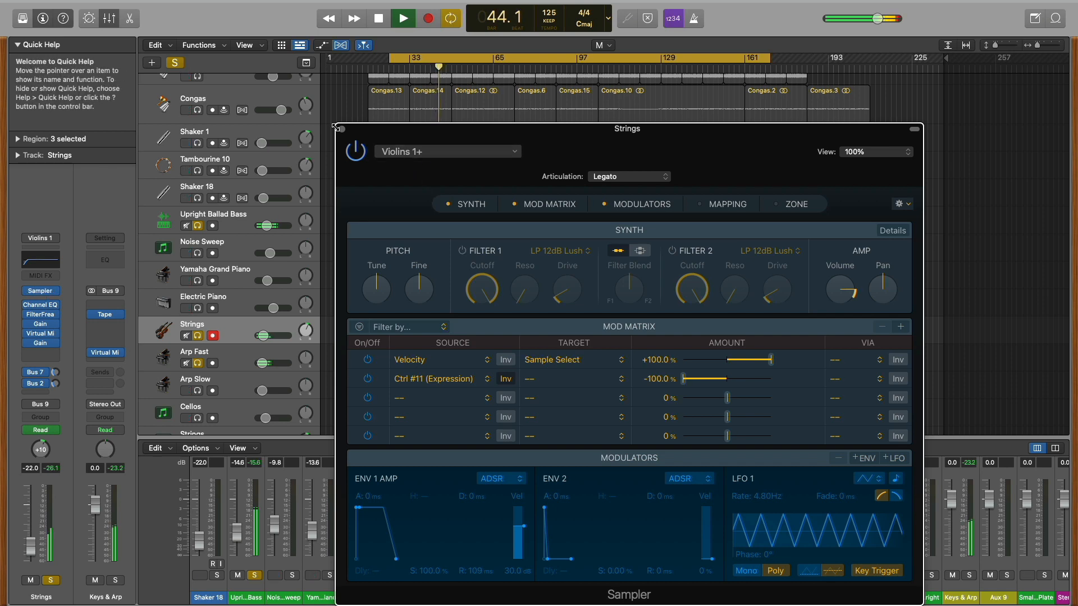
key(super+w)
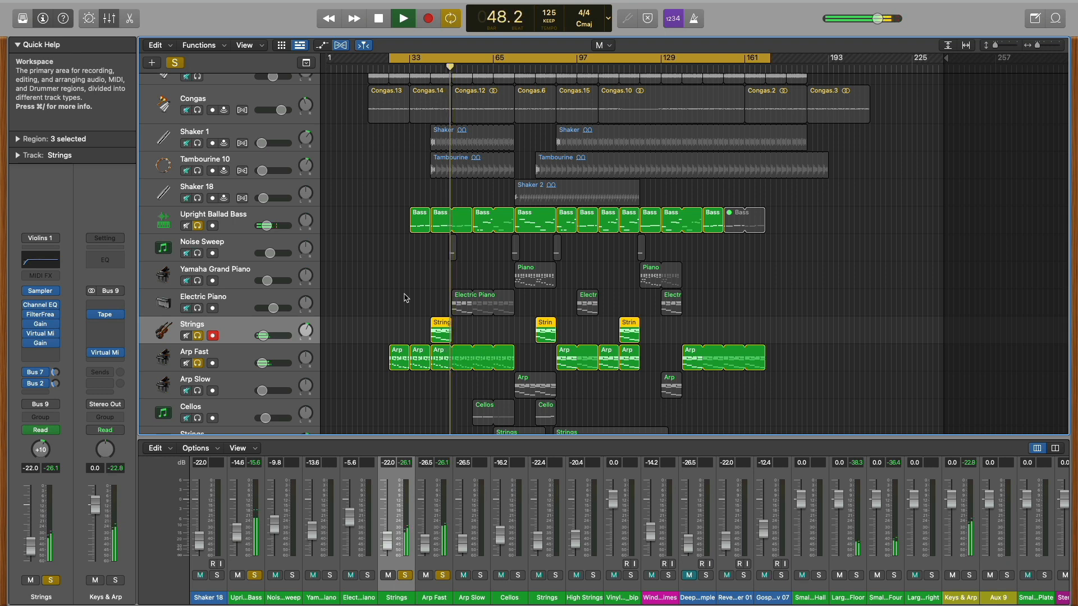
Solo the Electric Piano track and examine its Suitcase Mark IV instrument and SP950 effect, closing each window when done
click(198, 308)
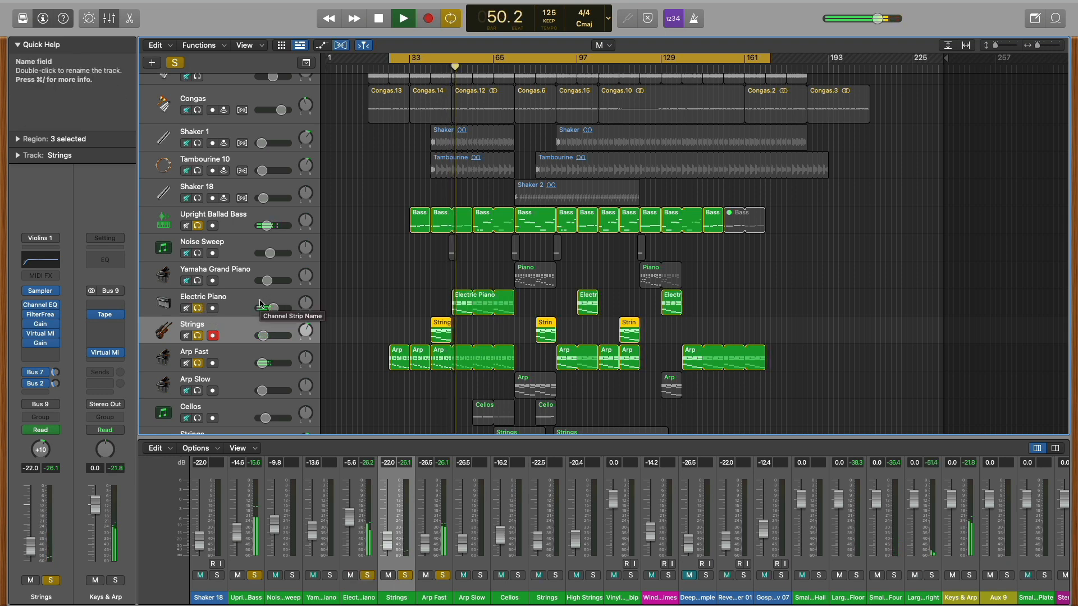
click(267, 297)
click(49, 263)
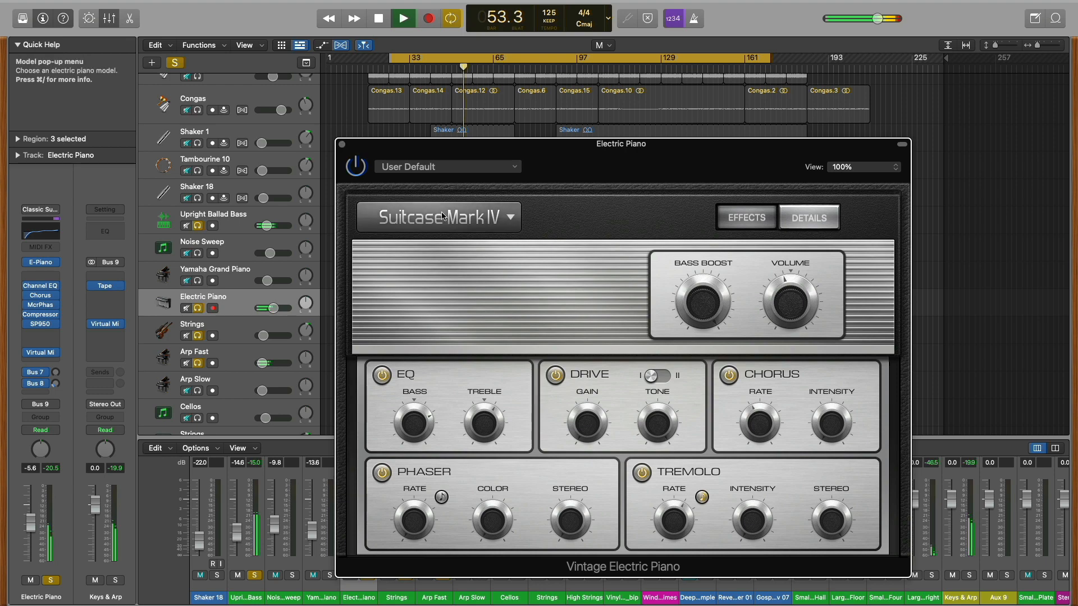
click(343, 145)
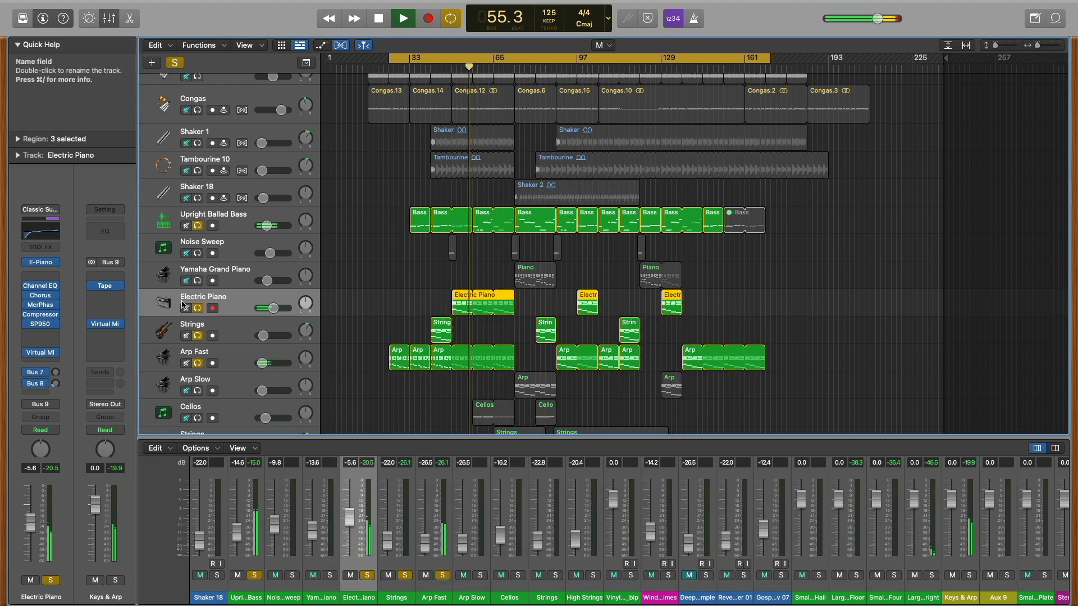
click(47, 325)
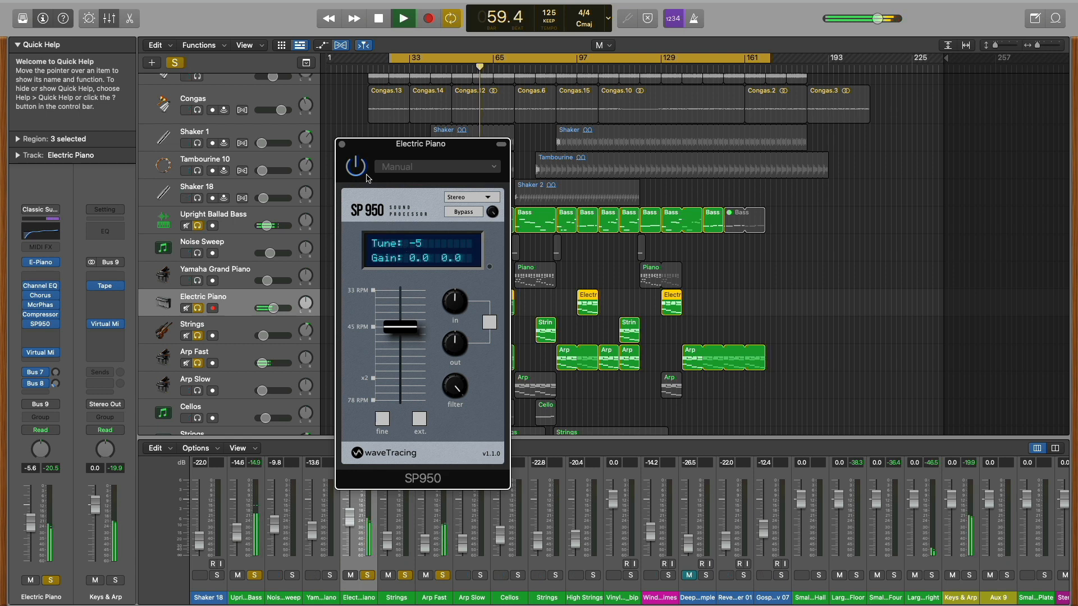
click(342, 144)
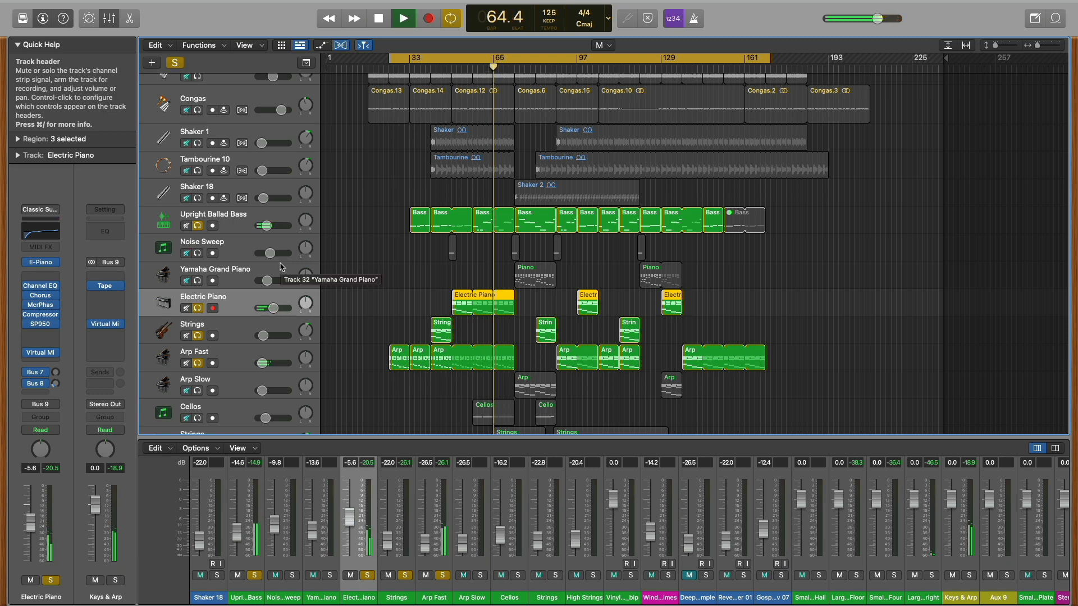
Solo and select the Strings track below Cellos, and examine its Kontakt String Ensemble instrument, closing the window when done
scroll(233, 353, down, 3)
click(233, 352)
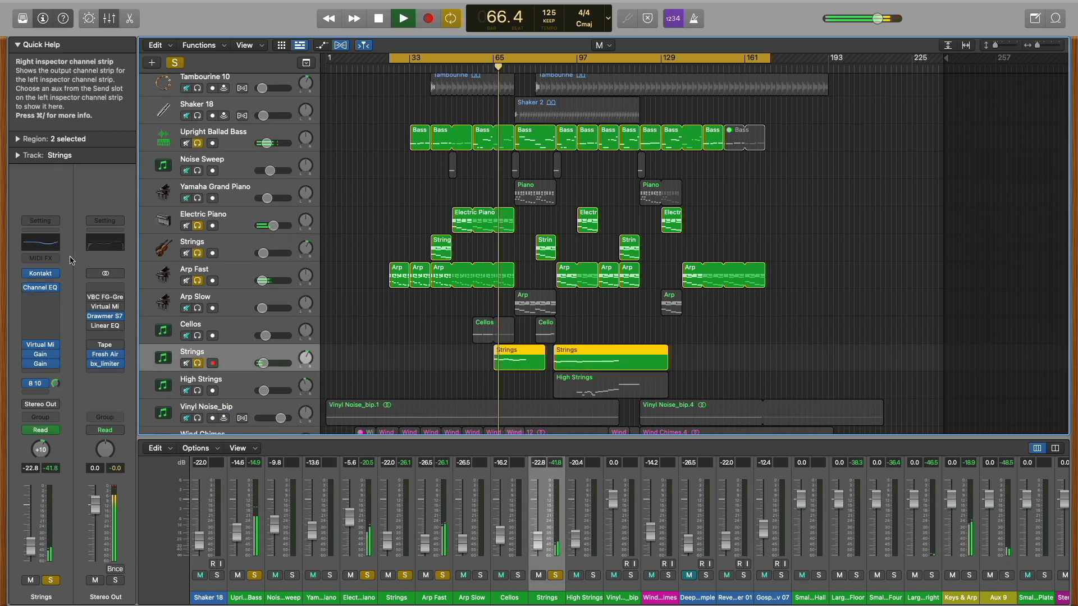
click(40, 274)
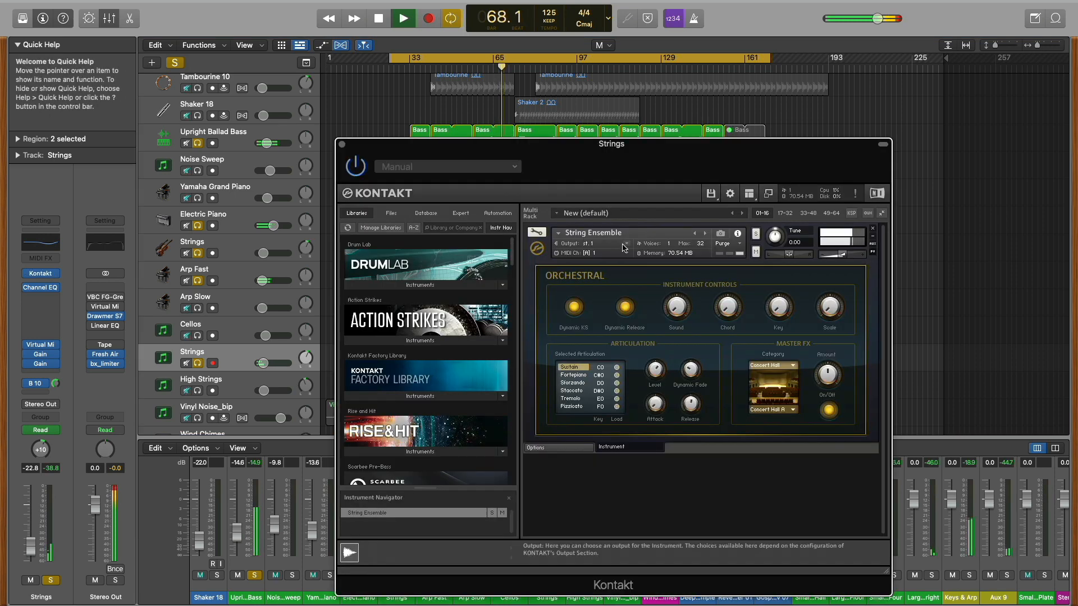
click(342, 144)
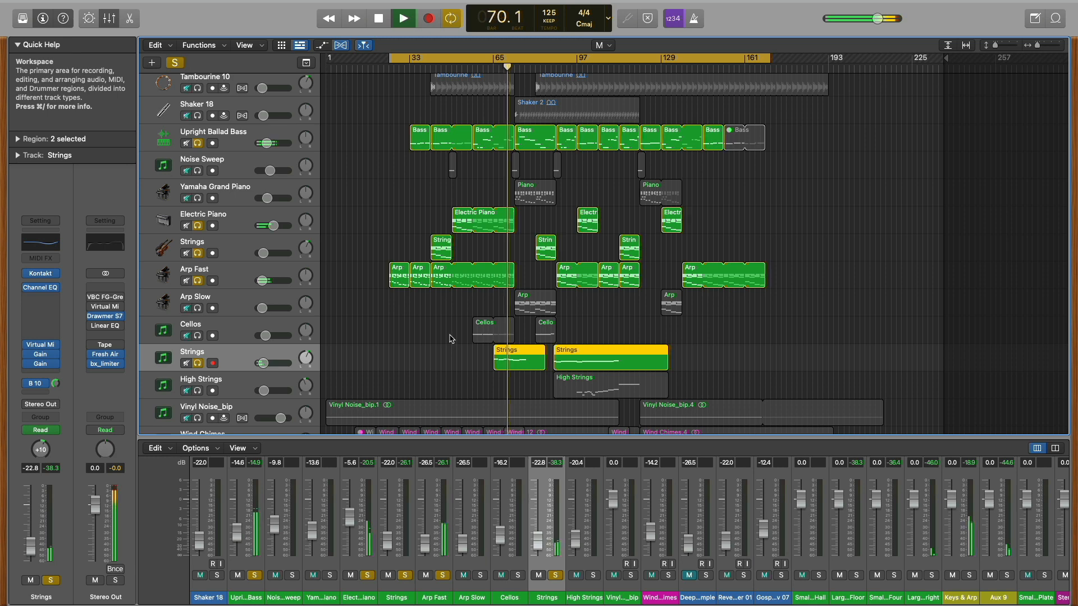
Solo the Cellos track with the other soloed parts and play from just before its first region
click(197, 335)
click(469, 61)
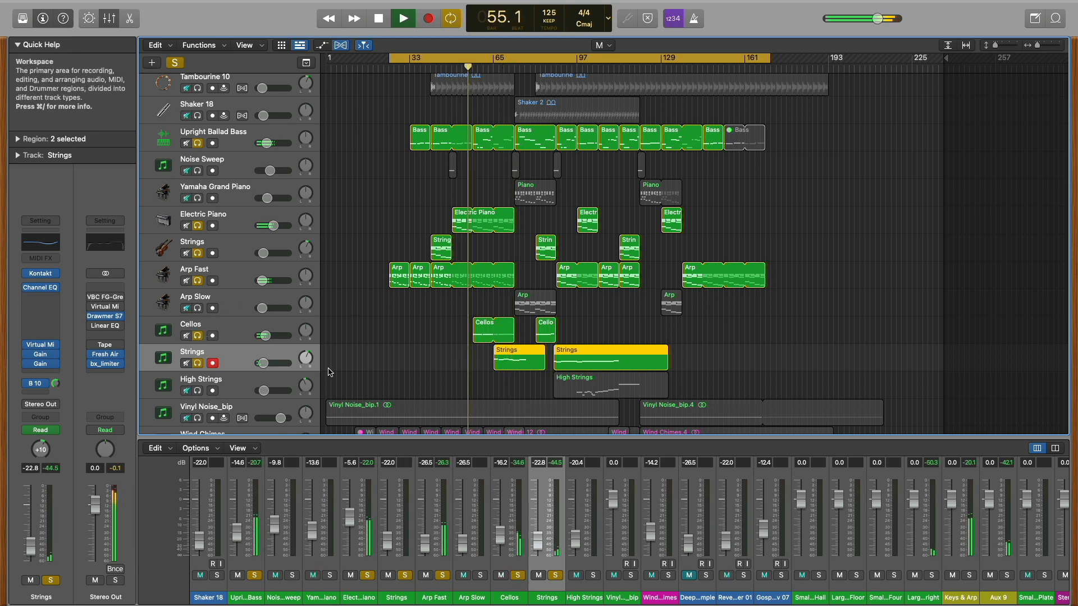
Select the Cellos track and examine its Kontakt Cello Ensemble instrument, closing the window when done
click(167, 322)
click(41, 274)
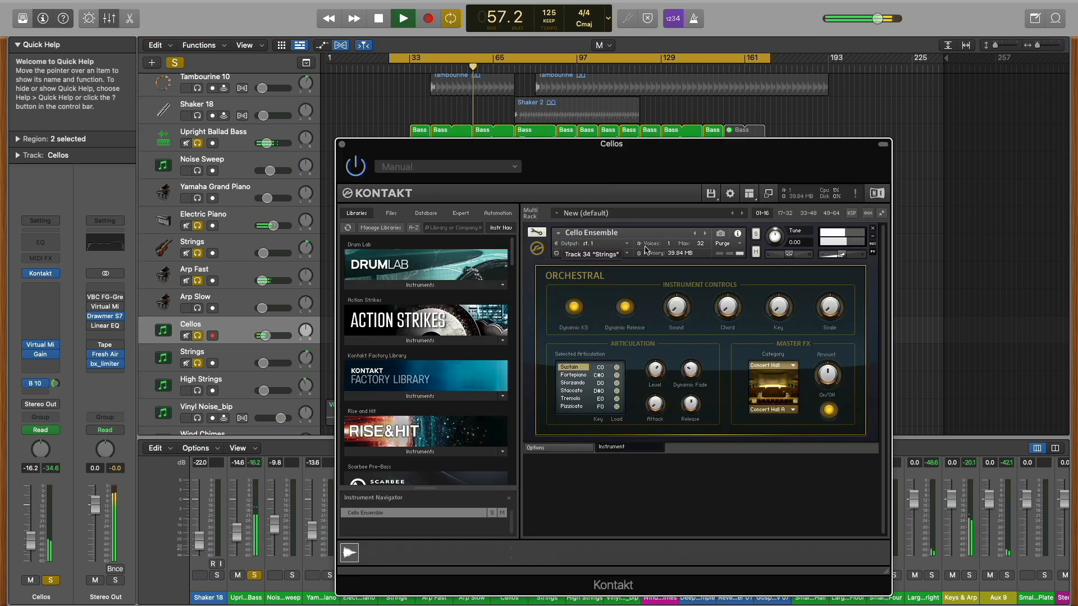
click(342, 144)
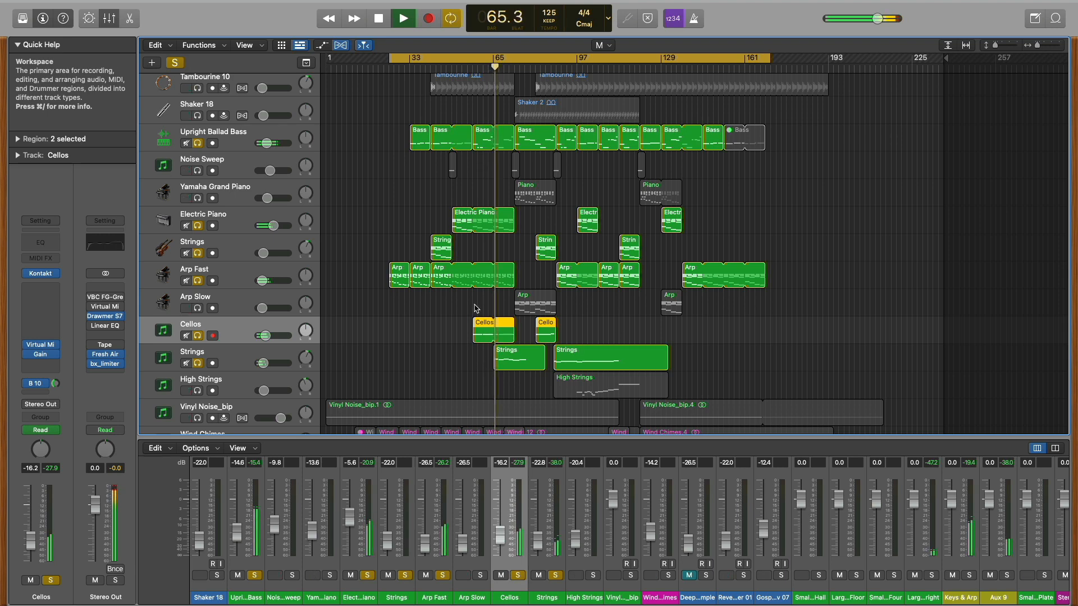
Solo the Yamaha Grand Piano and Arp Slow tracks with the other soloed parts, and examine the piano's Sampler instrument, closing its window
scroll(475, 308, up, 3)
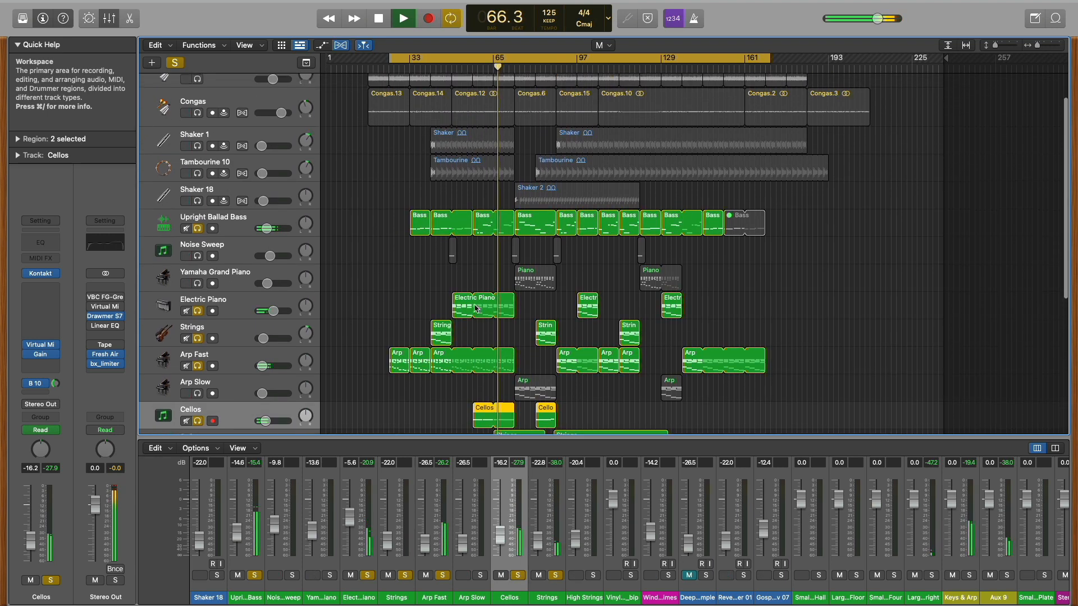
click(246, 279)
click(199, 285)
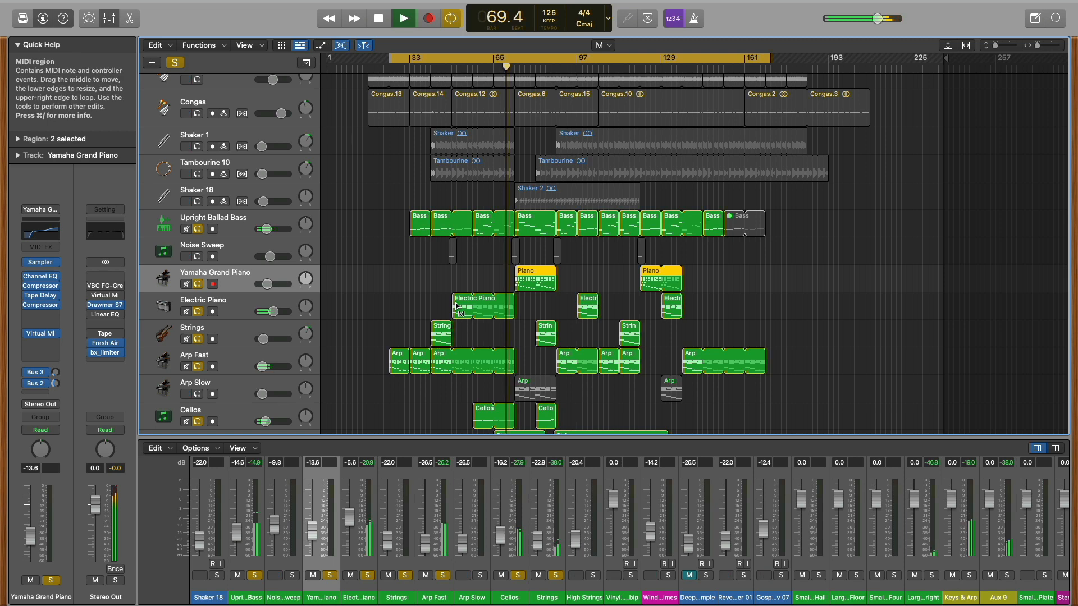
click(40, 262)
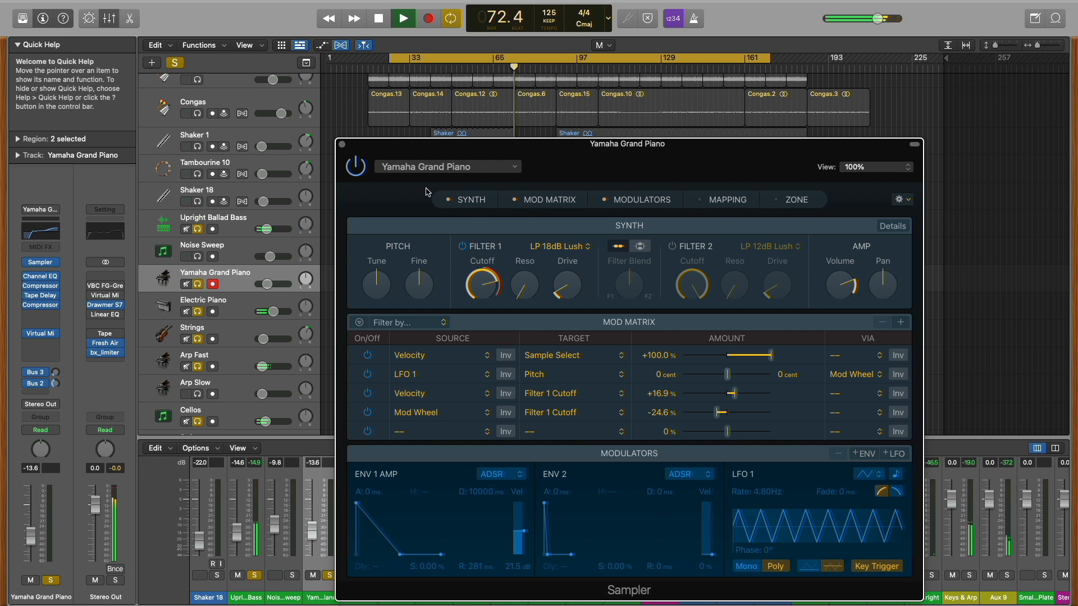
click(342, 144)
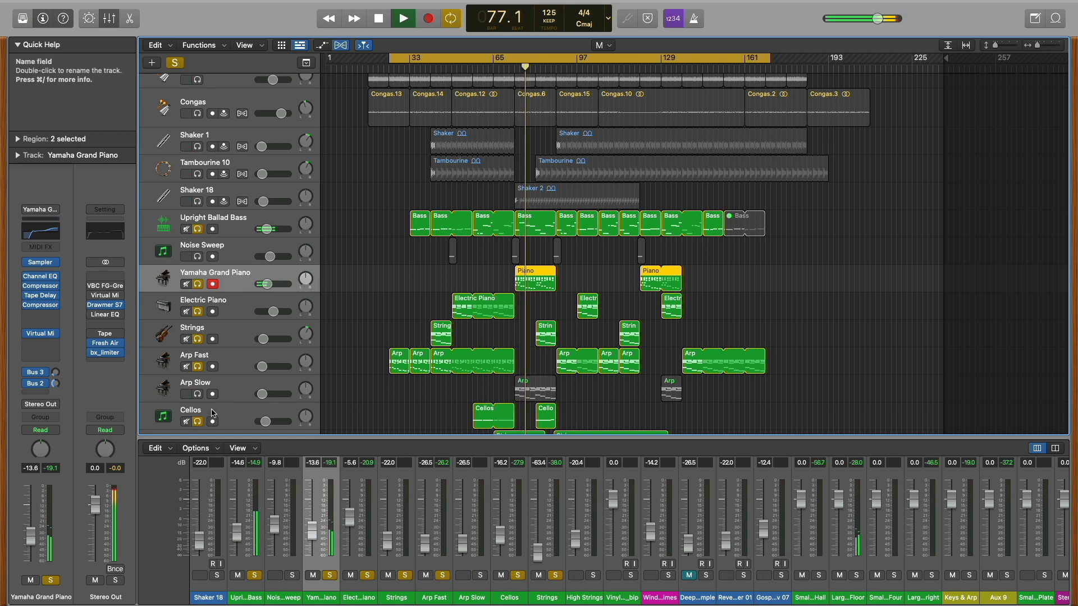
click(197, 395)
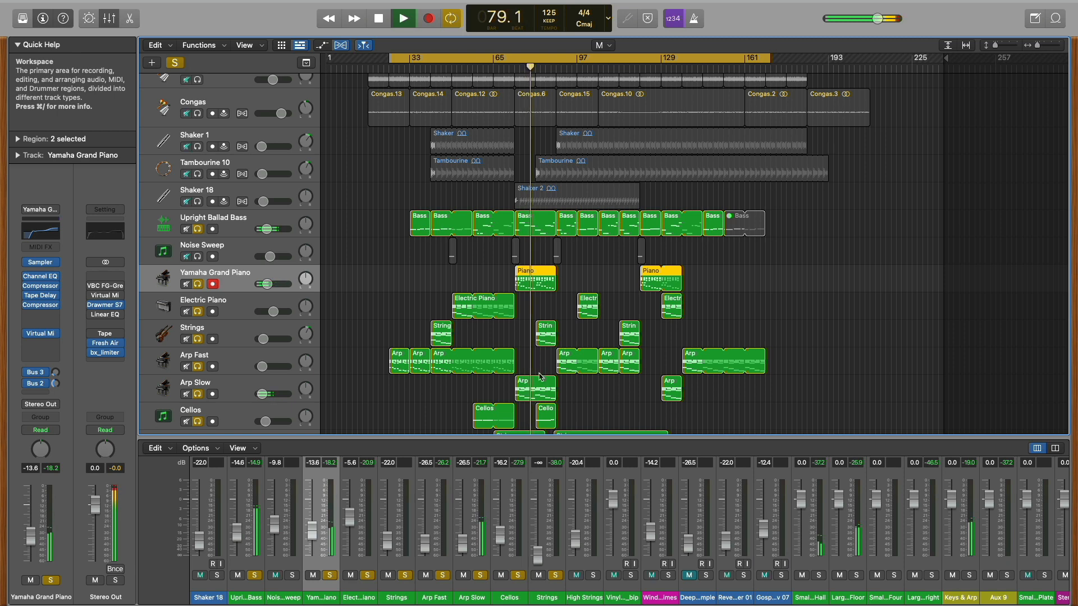
Examine the FilterFreak Frequency automation lane of the Strings track above Arp Fast, hiding the automation when done
click(256, 327)
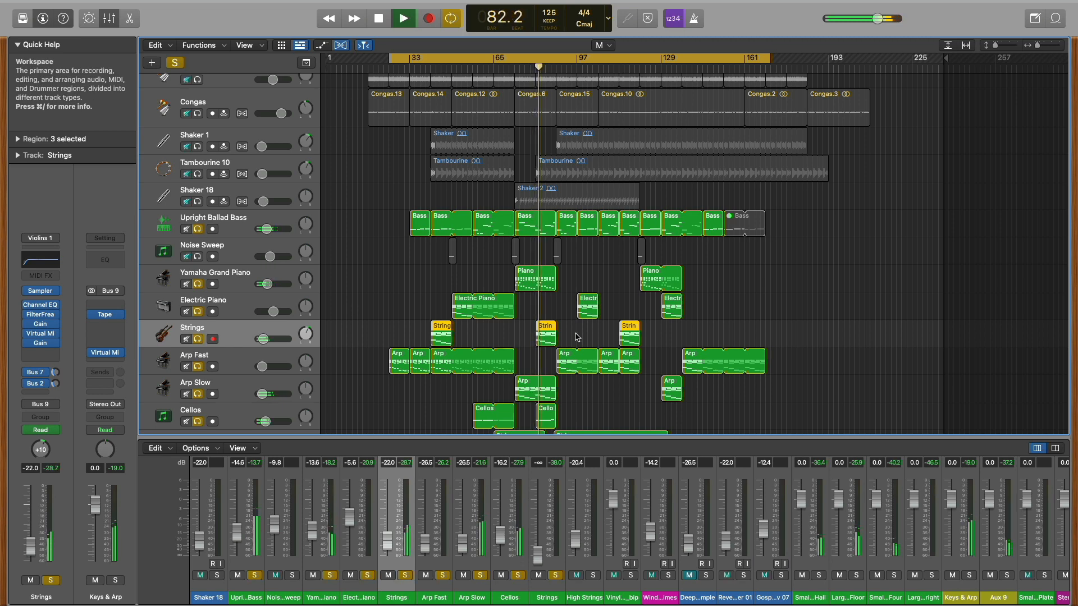
scroll(577, 337, down, 3)
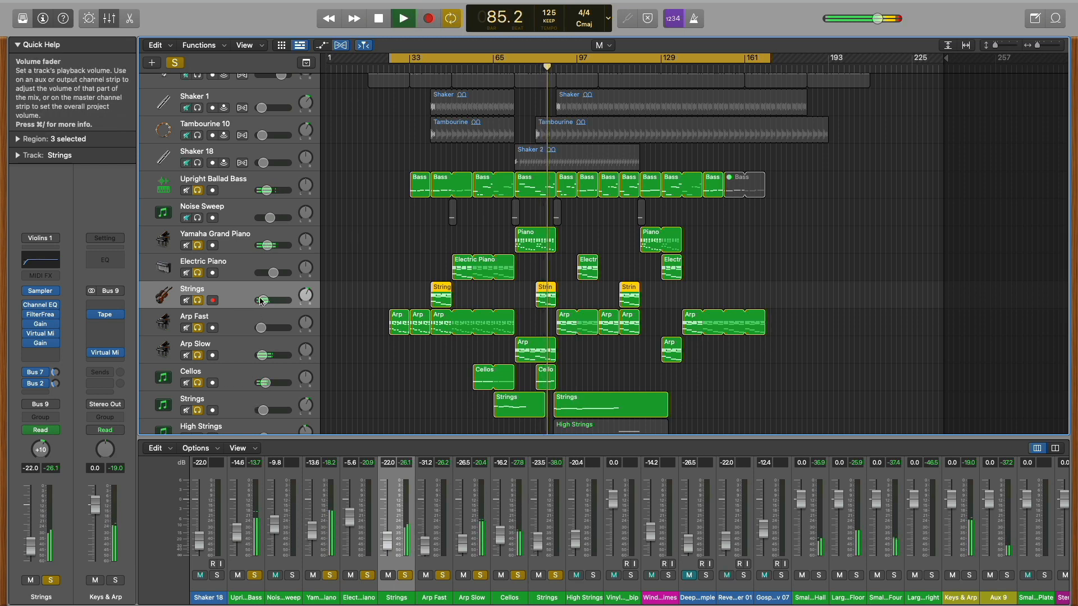
key(a)
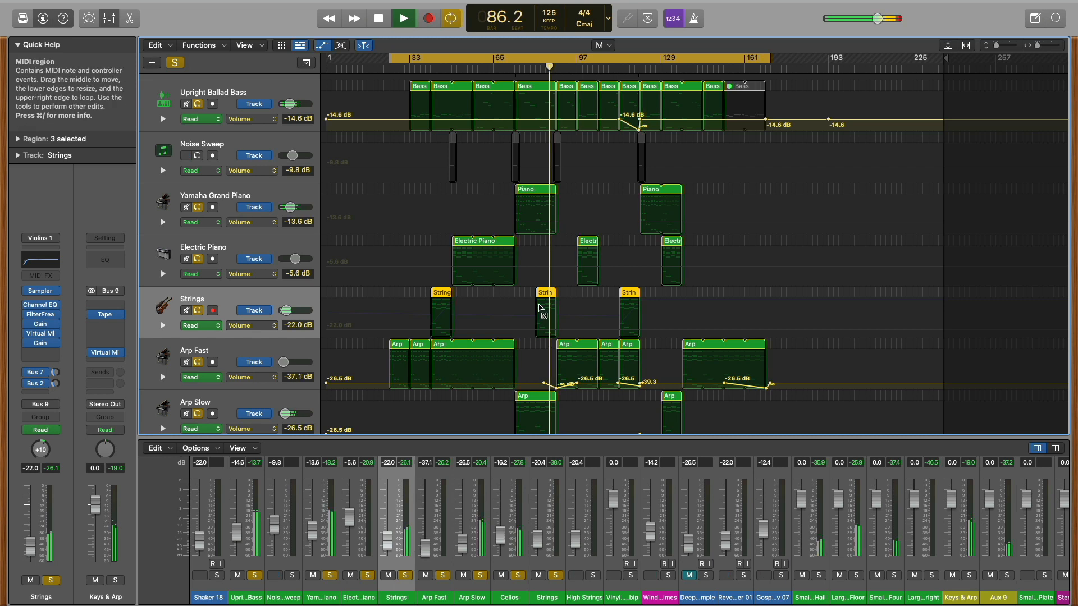
click(163, 326)
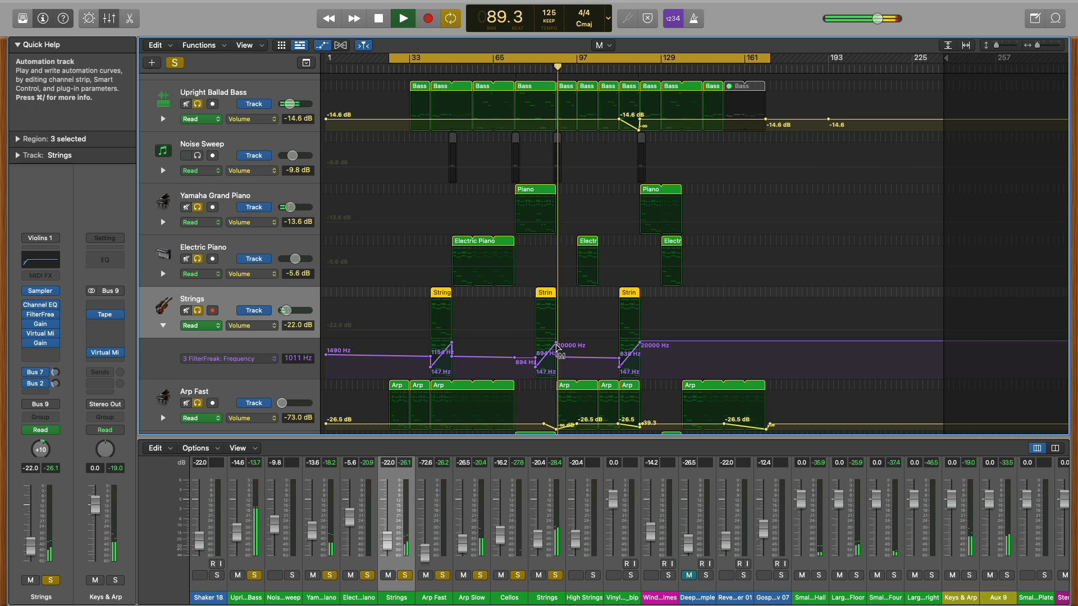
key(a)
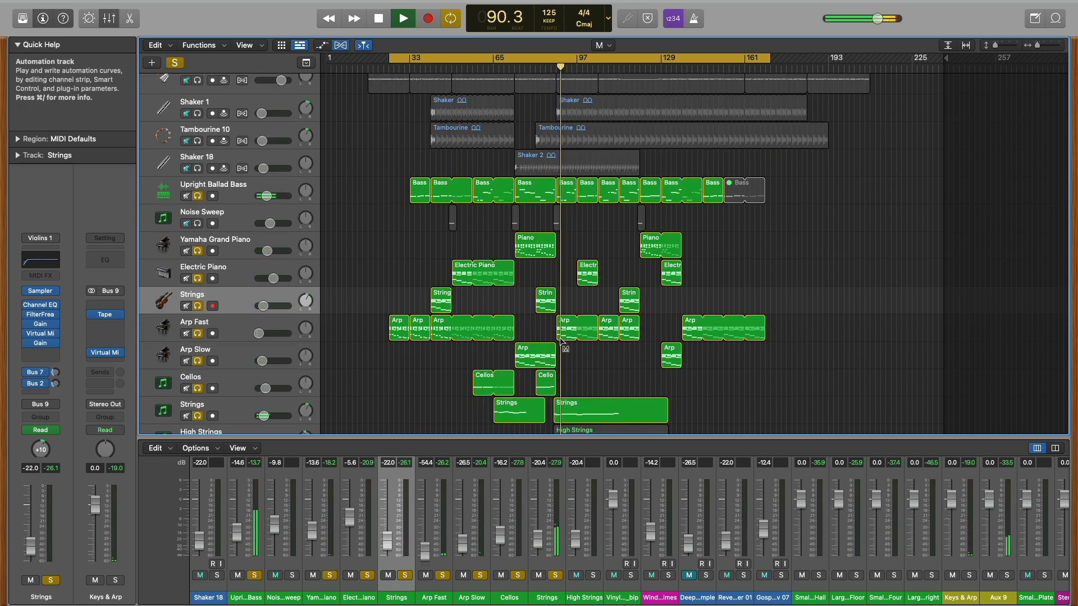
Solo the High Strings track and examine its region on the timeline during playback
scroll(561, 341, down, 3)
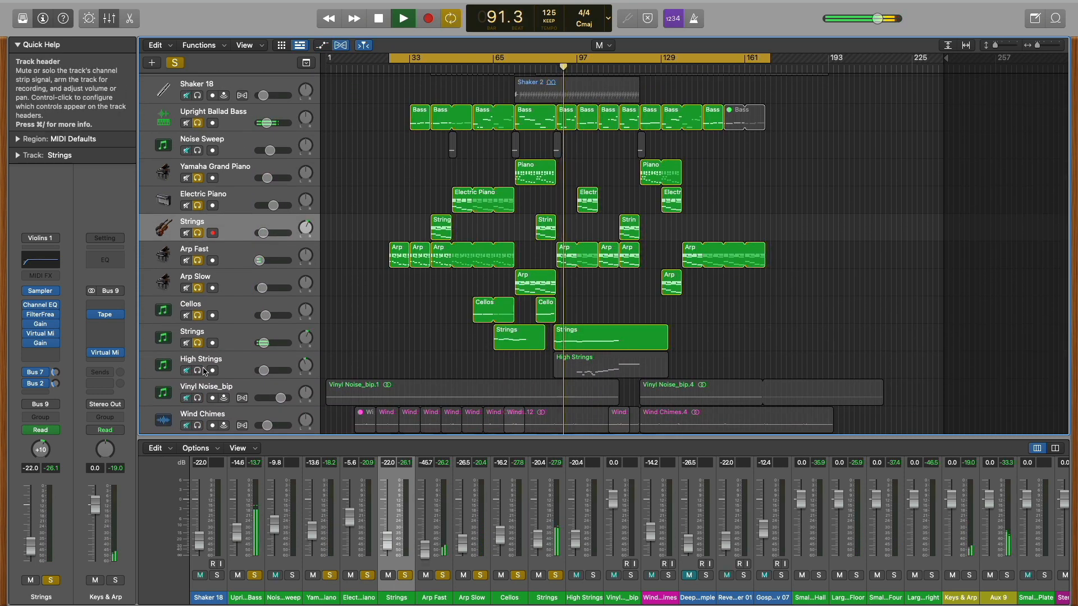
click(592, 366)
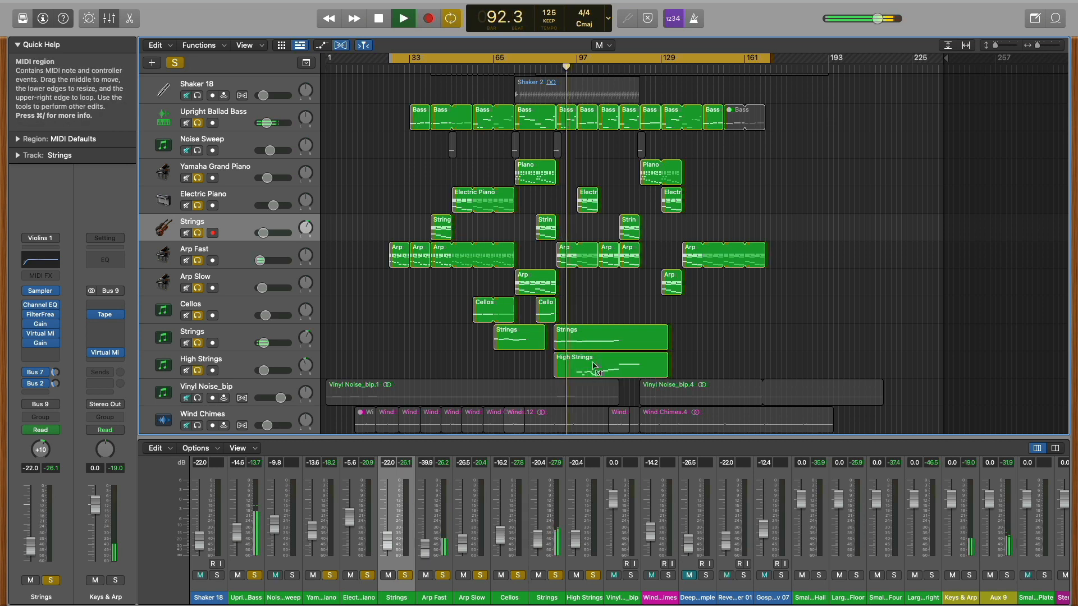
key(super+Right)
key(super+Right)
key(super+Right)
key(super+Right)
key(super+Right)
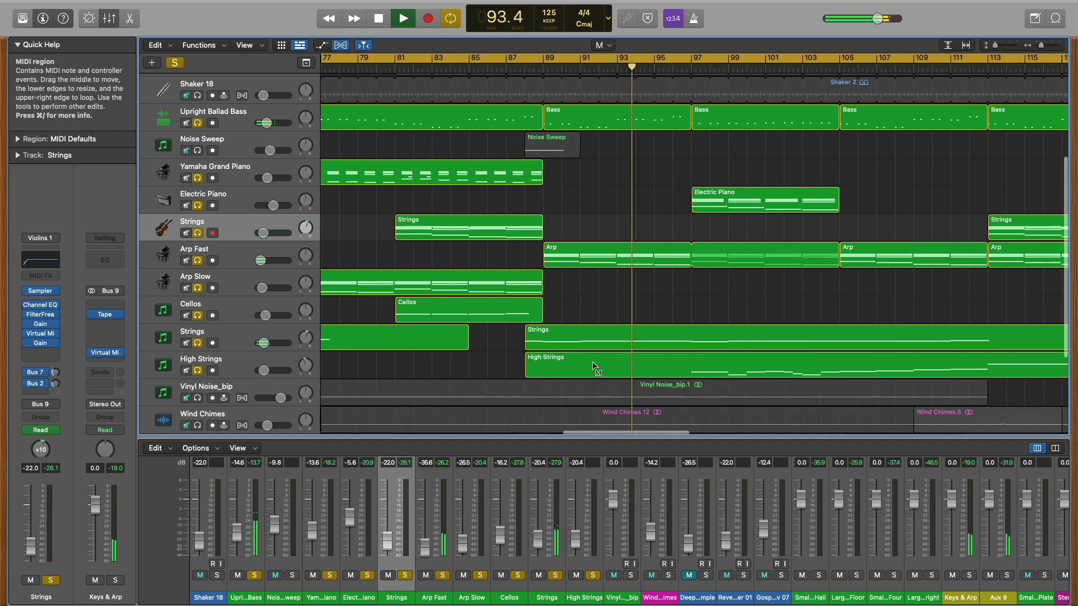
key(super+Left)
key(super+Left)
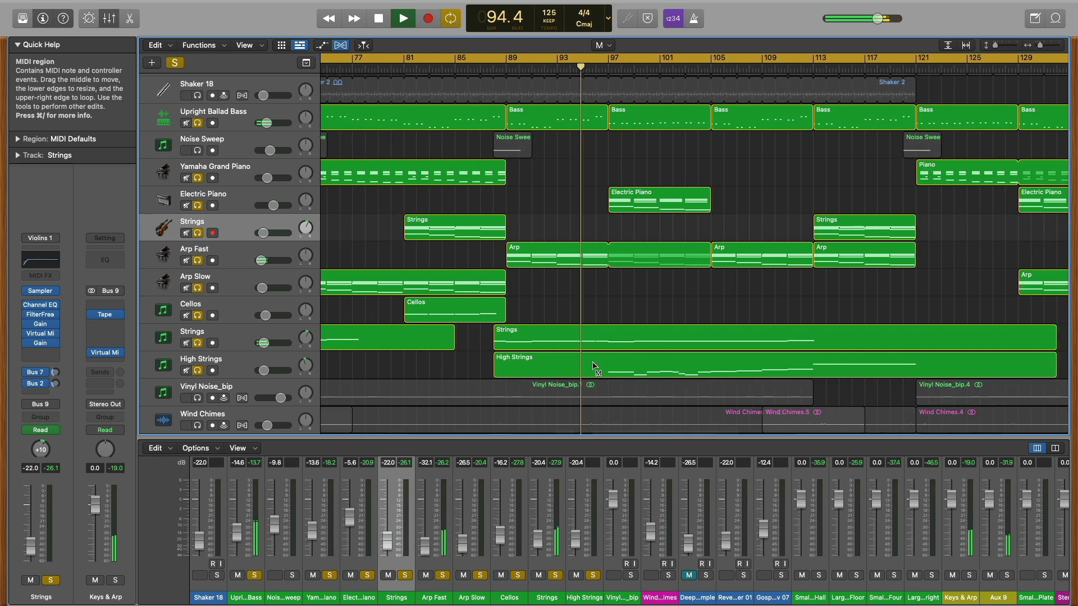
key(super+Left)
key(super+Left)
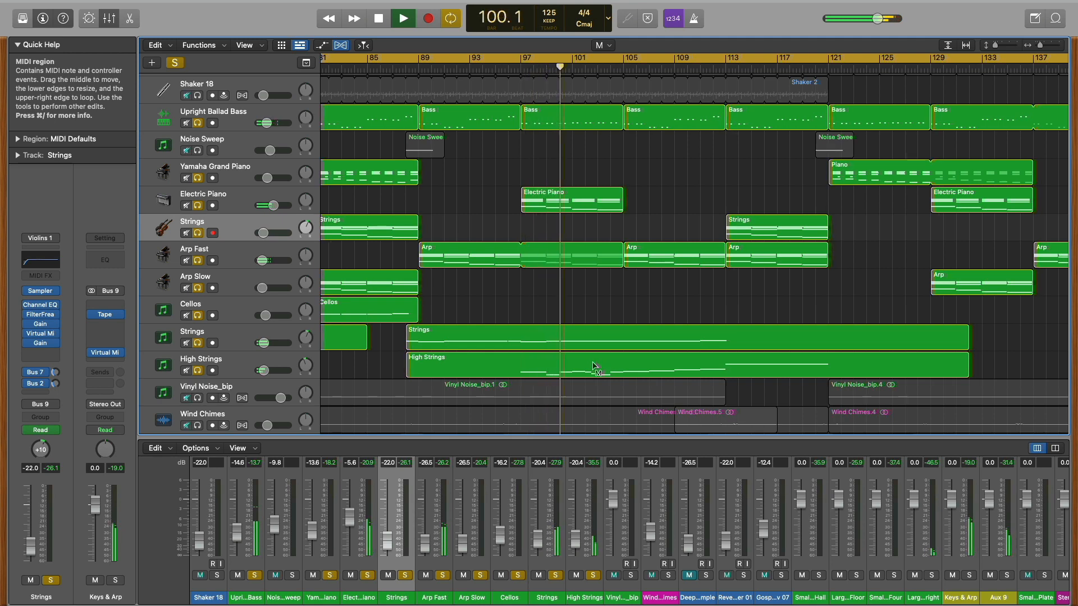
key(super+Left)
key(super+Left)
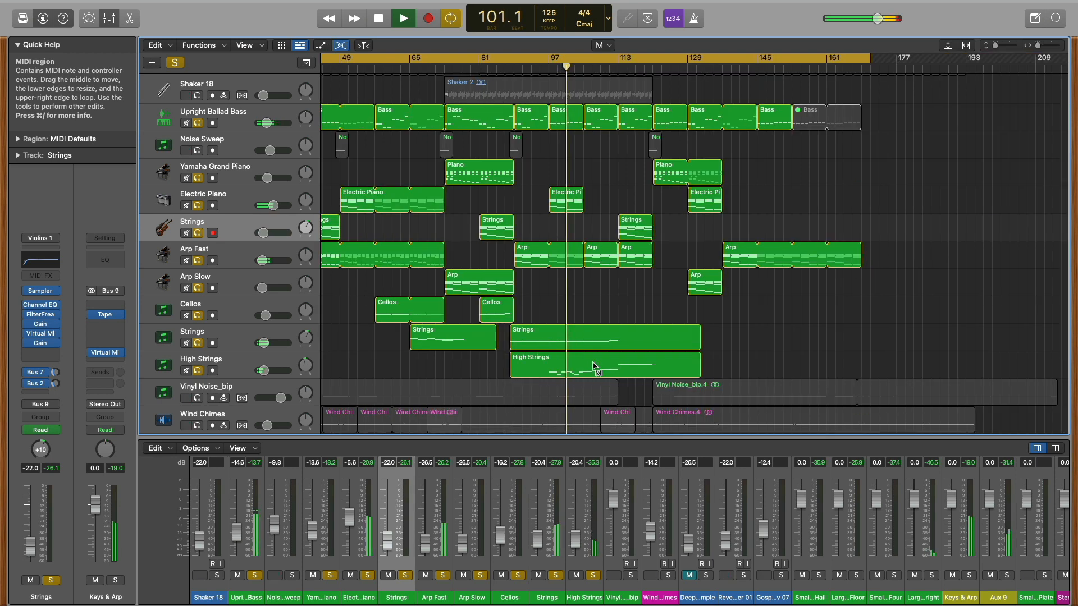
key(super+Left)
Look over all tracks of the arrangement, from beats down to Gospel Improv 07
scroll(594, 367, up, 3)
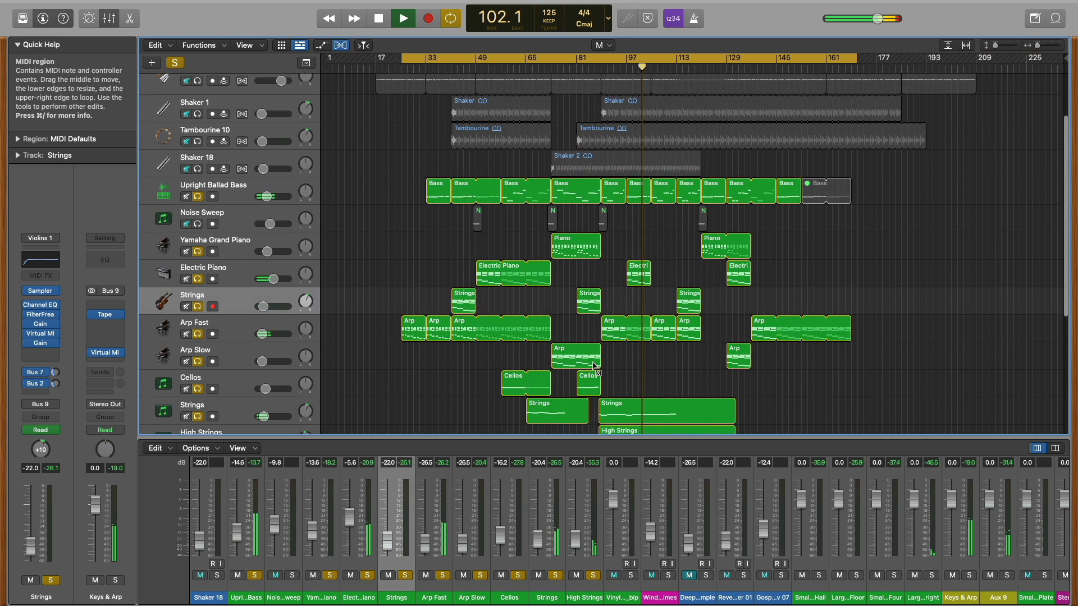
scroll(594, 367, down, 6)
scroll(594, 366, down, 3)
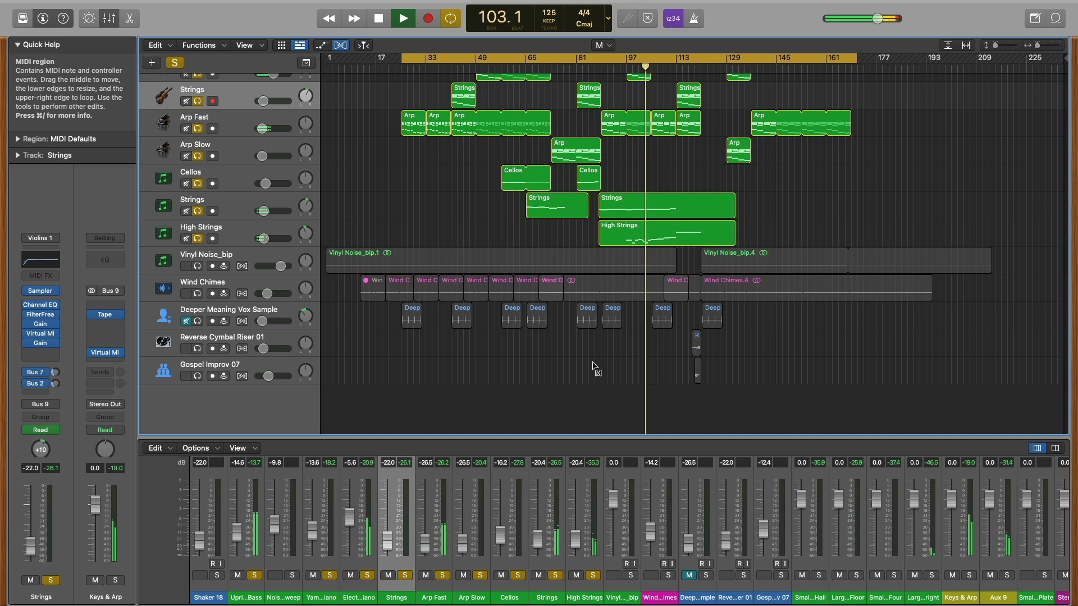
scroll(593, 364, up, 15)
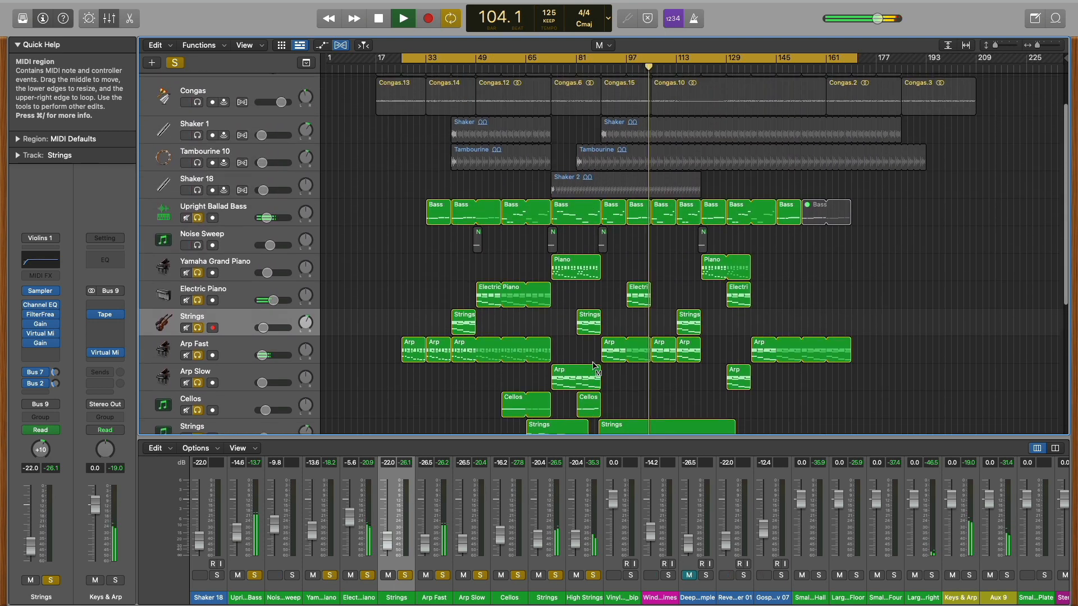
scroll(594, 366, up, 4)
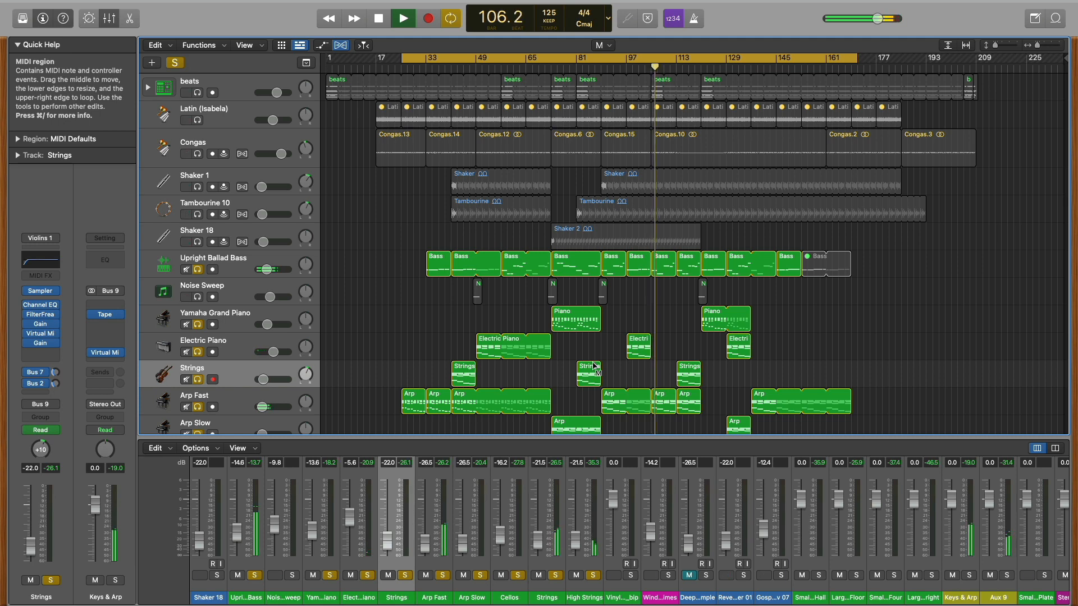
scroll(844, 311, down, 15)
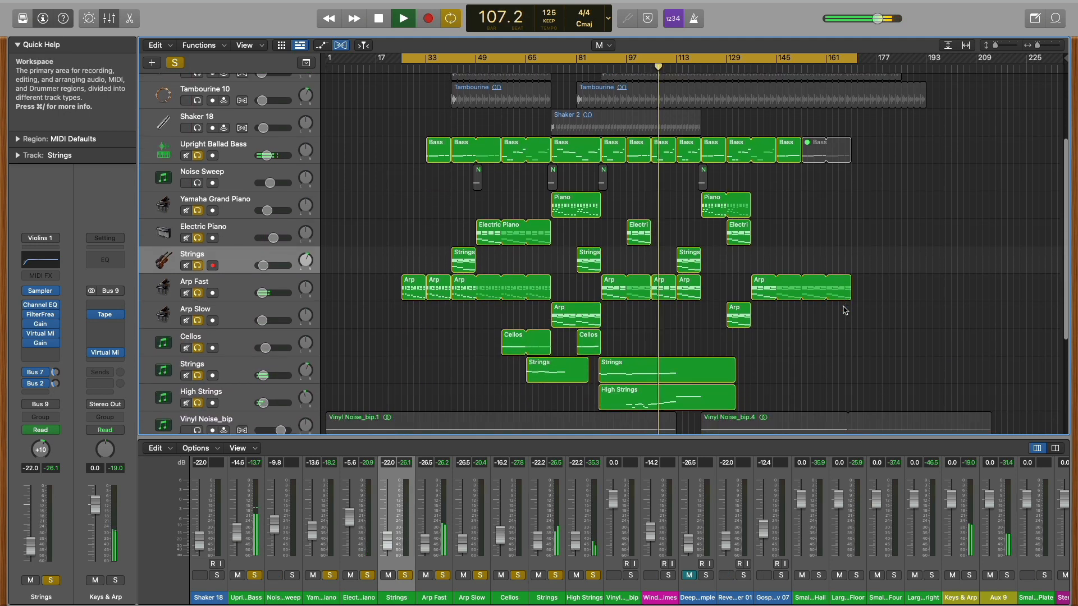
scroll(845, 310, up, 15)
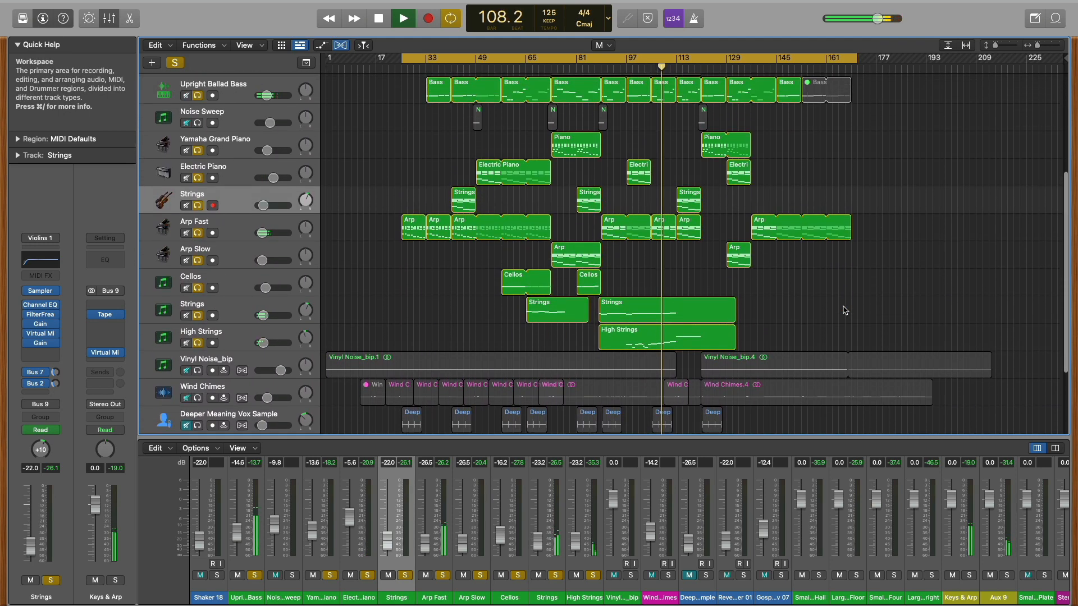
scroll(845, 310, down, 9)
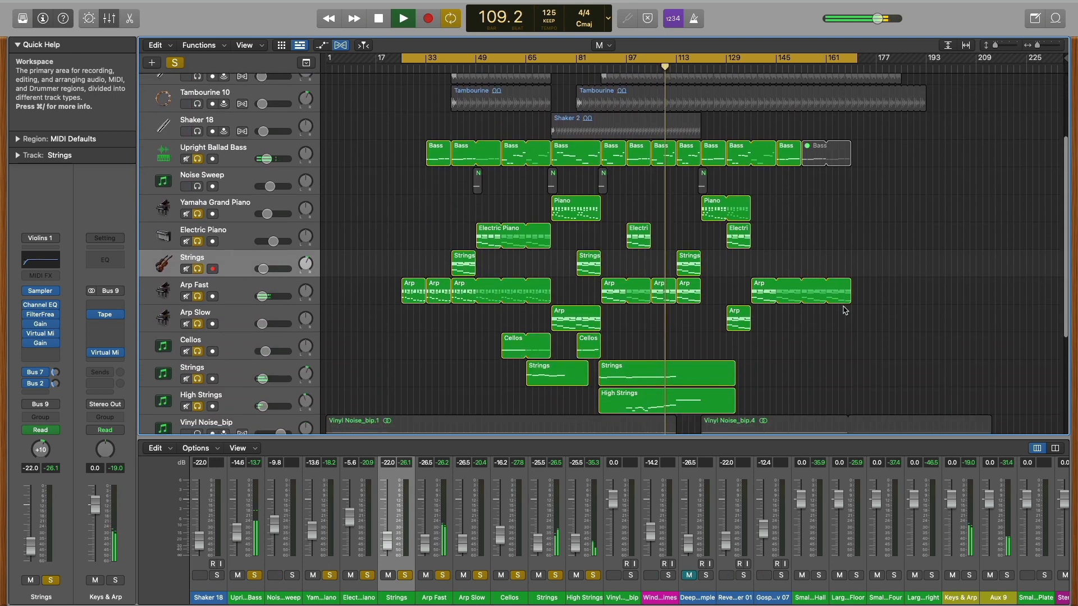
Clear all solos and play the full arrangement from about bar 97, following the tracks down to Gospel Improv 07
click(174, 63)
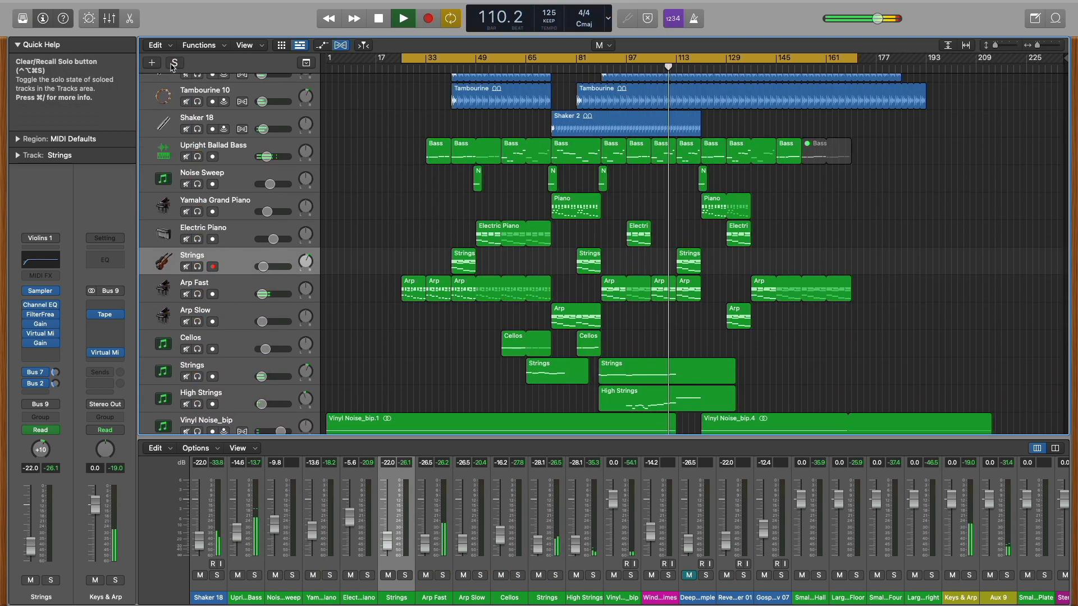
click(632, 66)
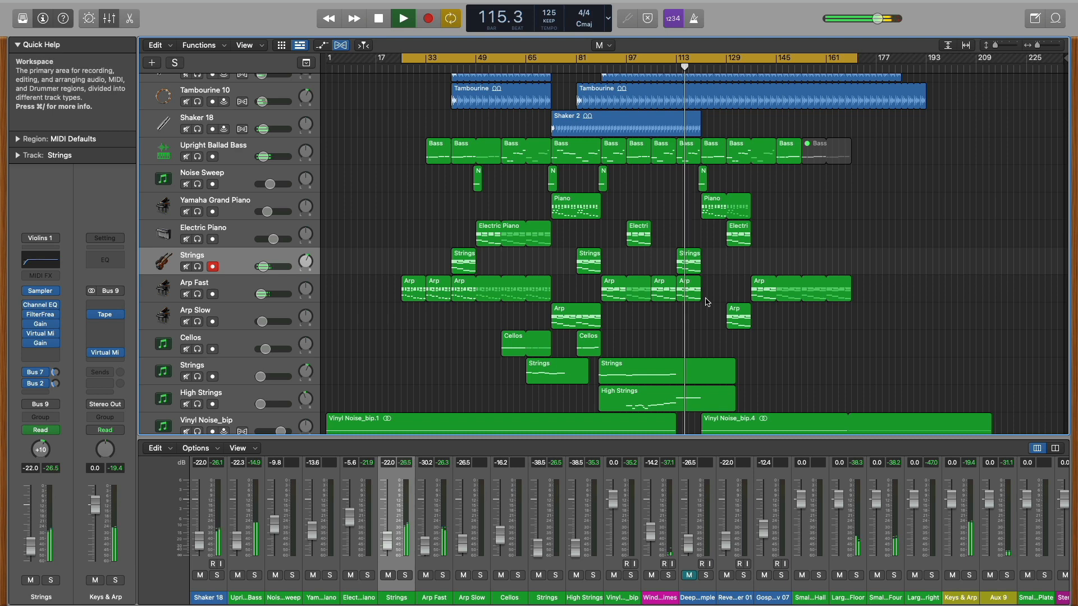
scroll(705, 301, down, 1)
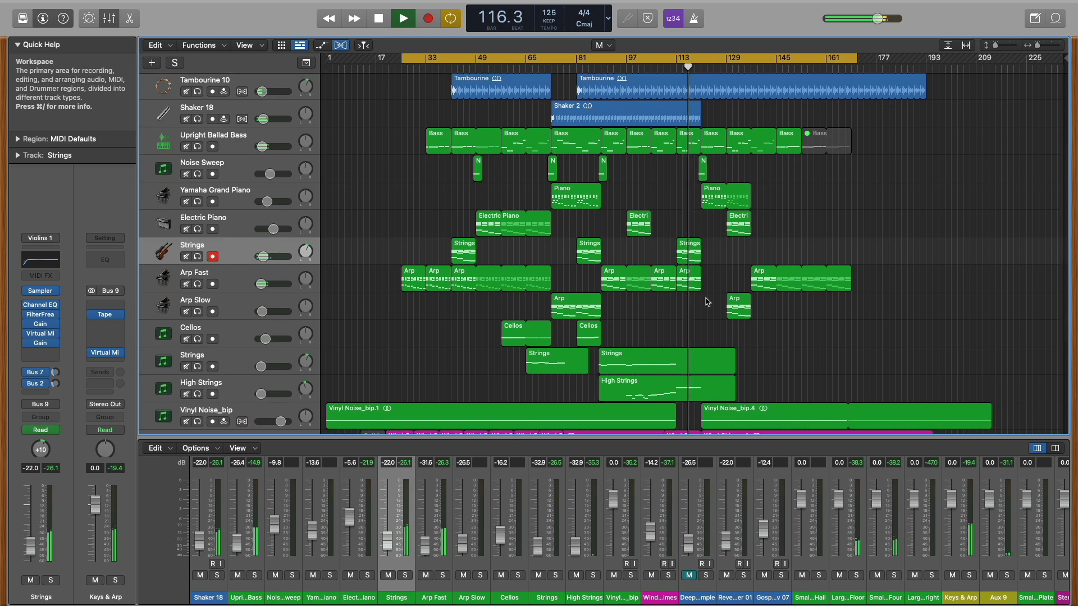
scroll(706, 302, down, 3)
scroll(706, 302, down, 5)
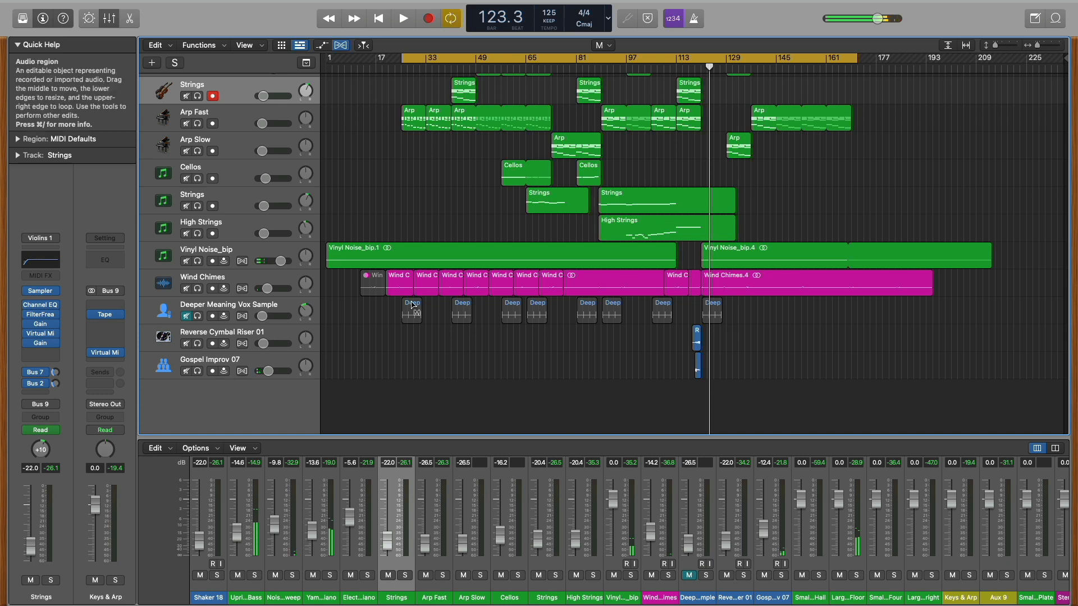
Solo the Vinyl Noise_bip track and play it from just before bar 33
scroll(414, 307, up, 3)
click(197, 298)
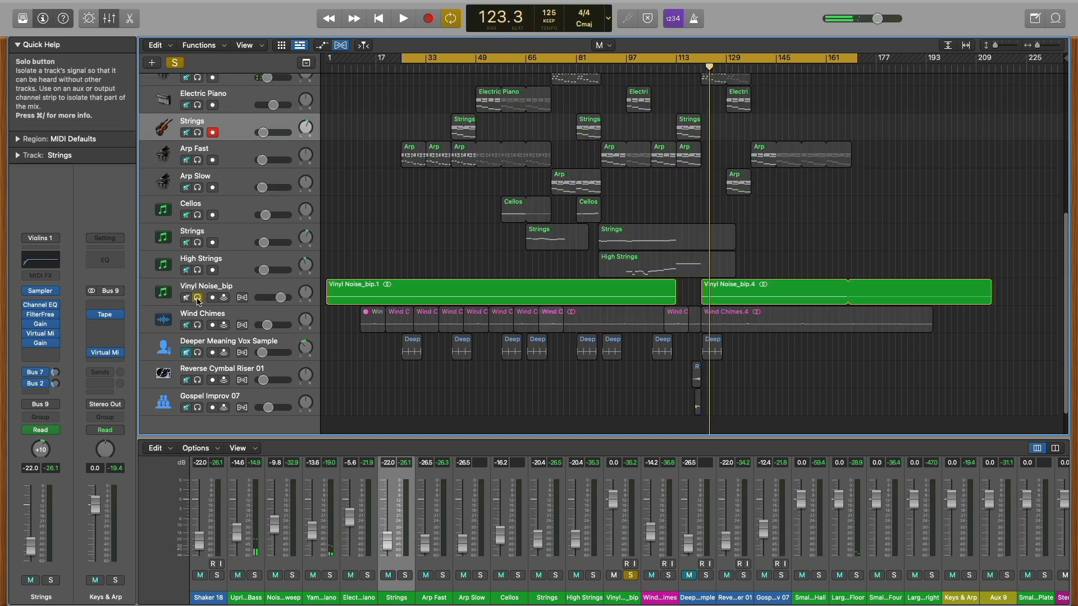
click(422, 67)
key(space)
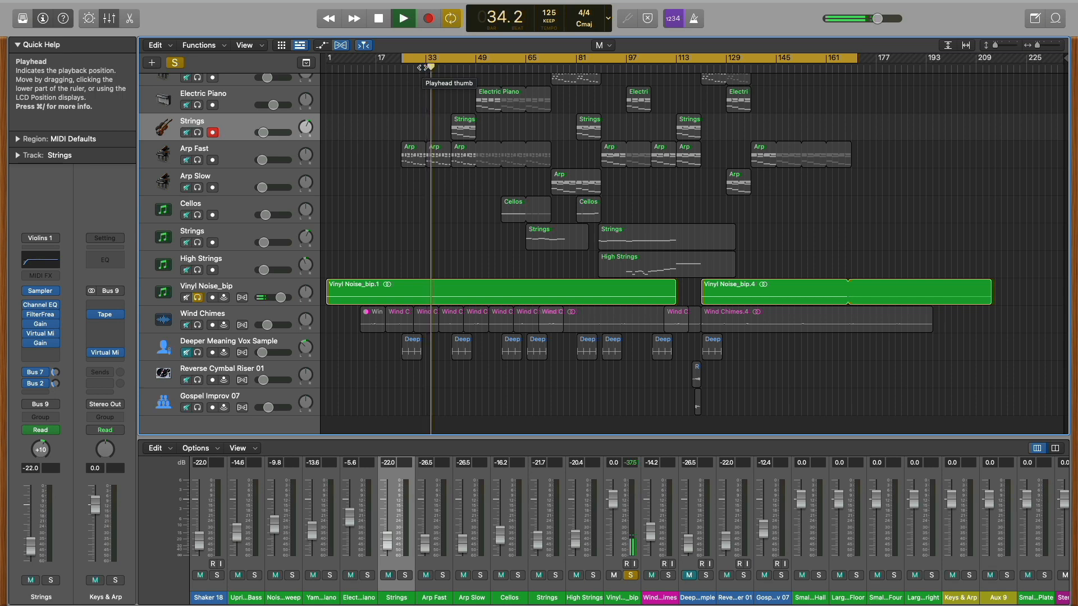
Switch the solo from Vinyl Noise_bip to the beats track, stopping playback in between
click(198, 298)
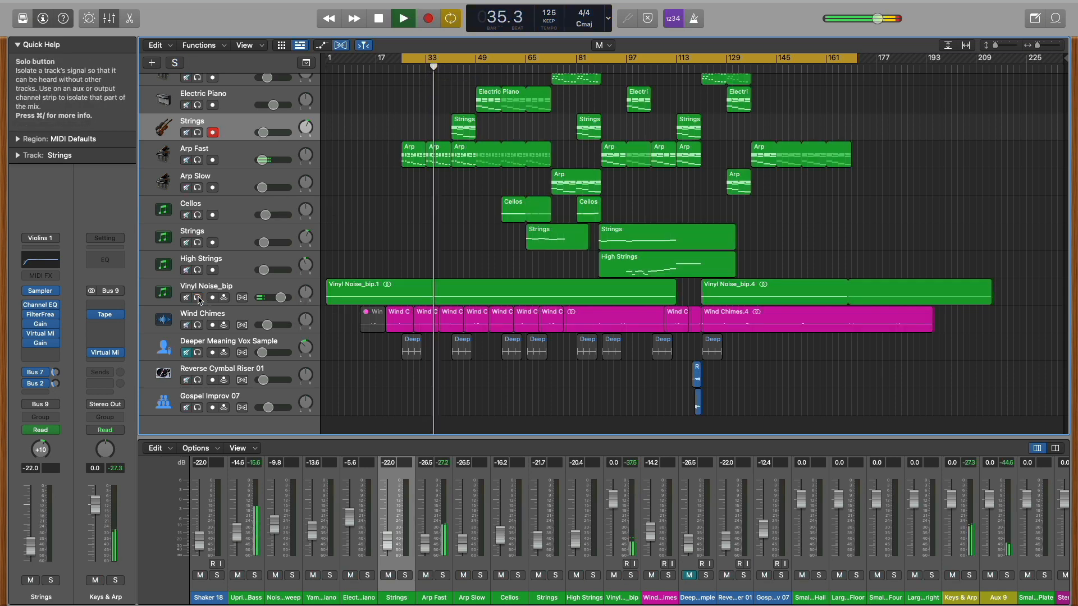
scroll(412, 221, up, 10)
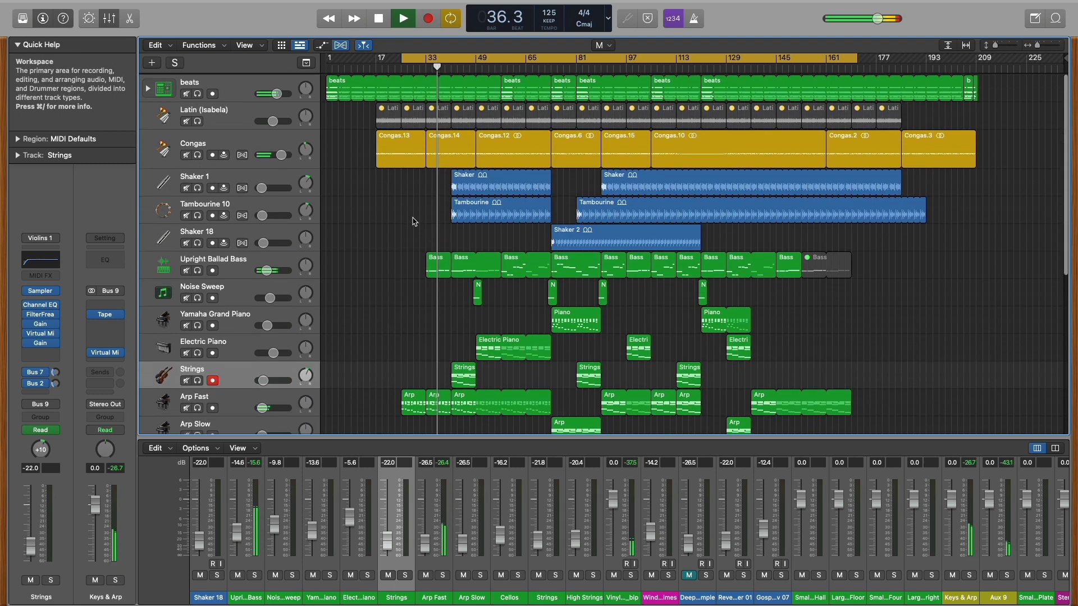
key(space)
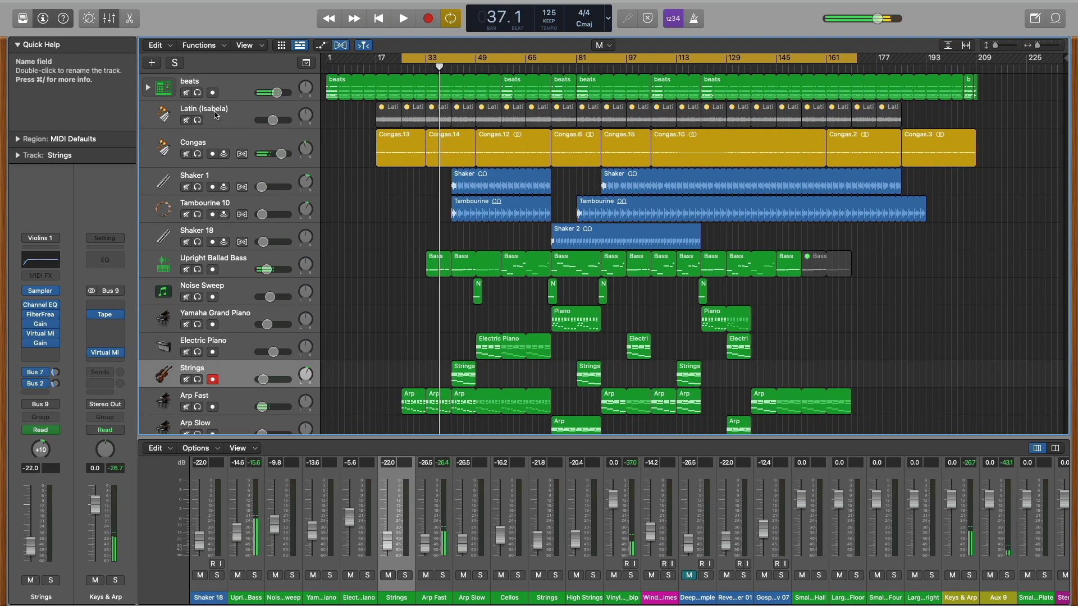
click(197, 92)
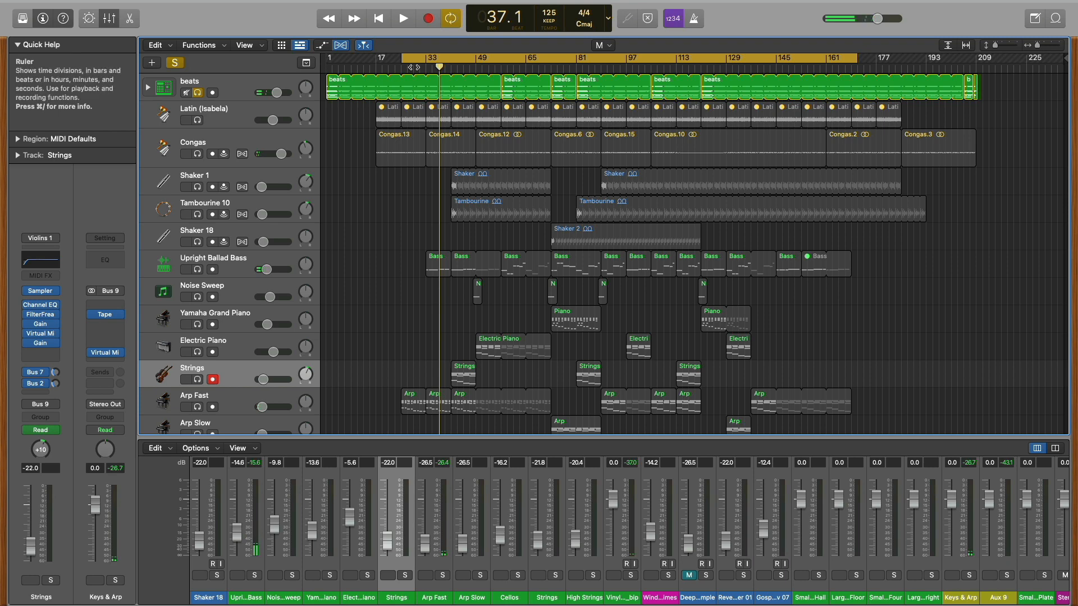
Play the soloed beats track and view its Drum Machine Designer kit, closing the instrument window when done
key(space)
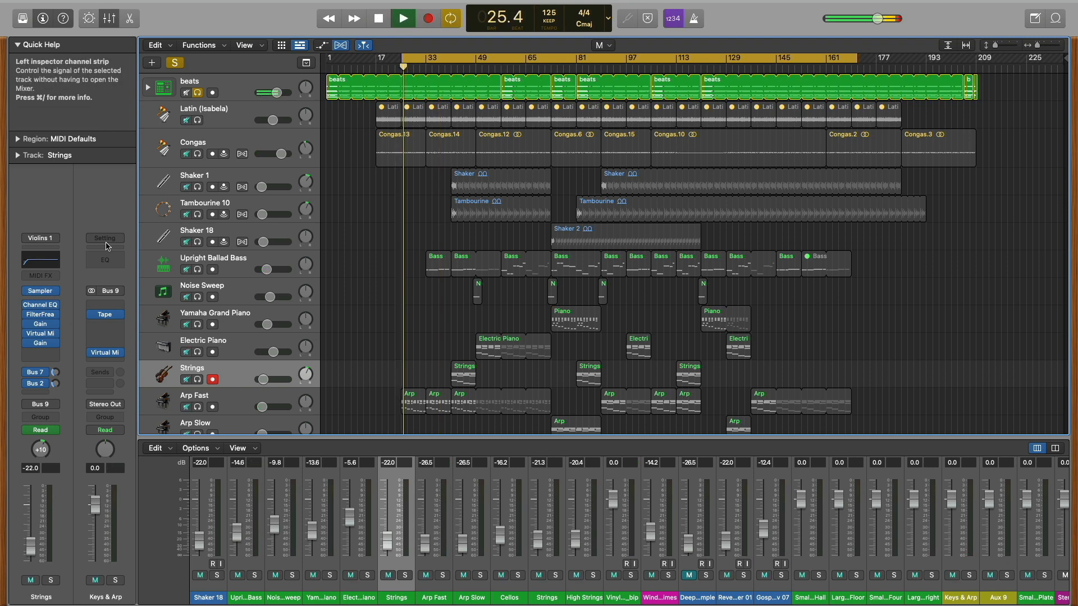
click(260, 80)
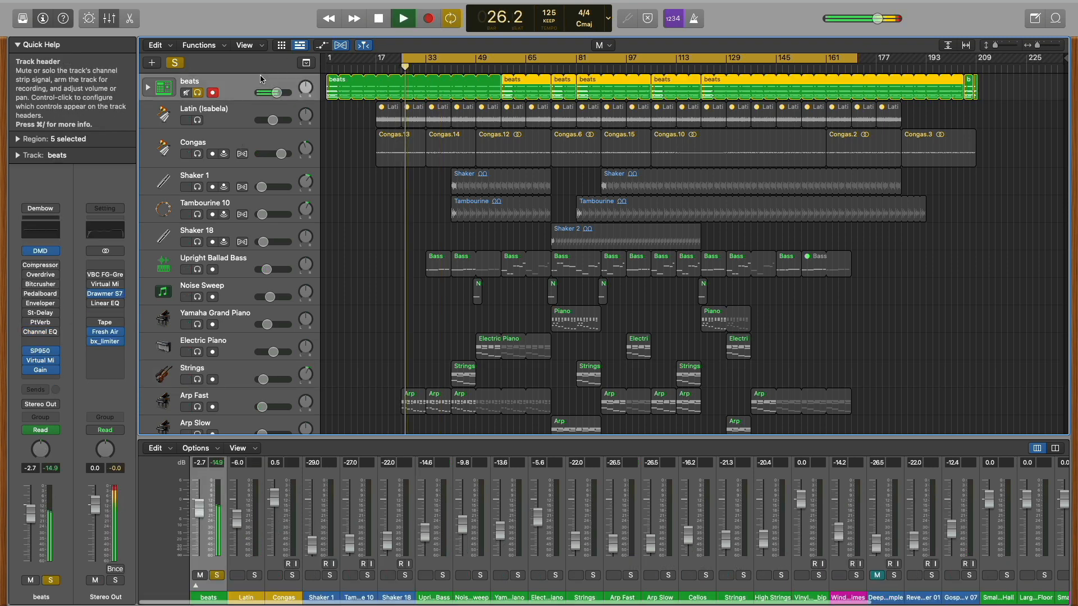
click(40, 251)
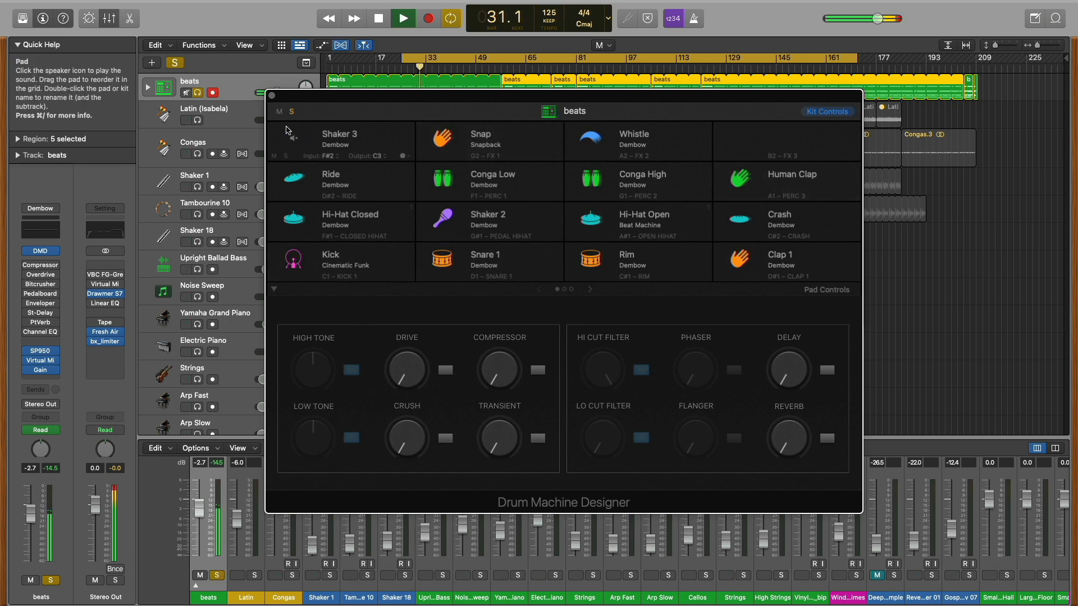
click(272, 96)
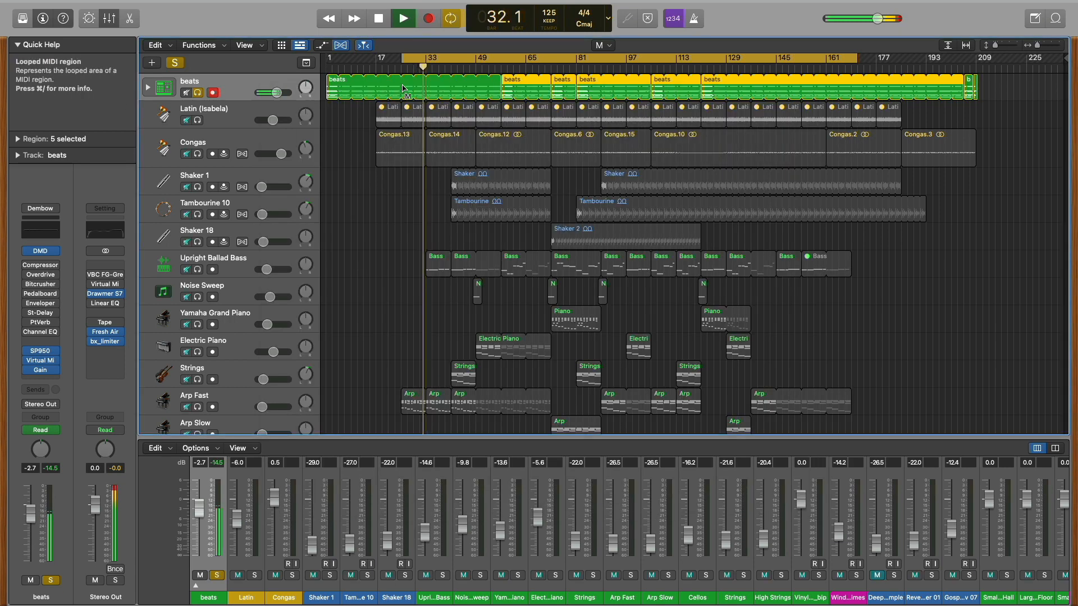
Switch from the Marquee tool to the Pointer tool and show the first beats region's notes in the Piano Roll
click(601, 45)
click(610, 62)
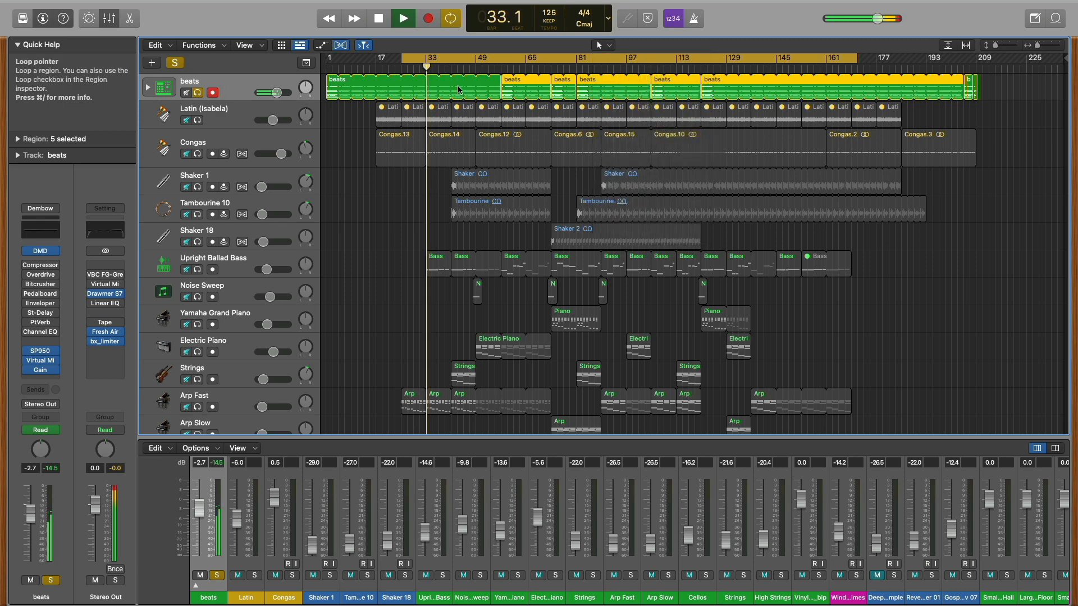
double_click(434, 95)
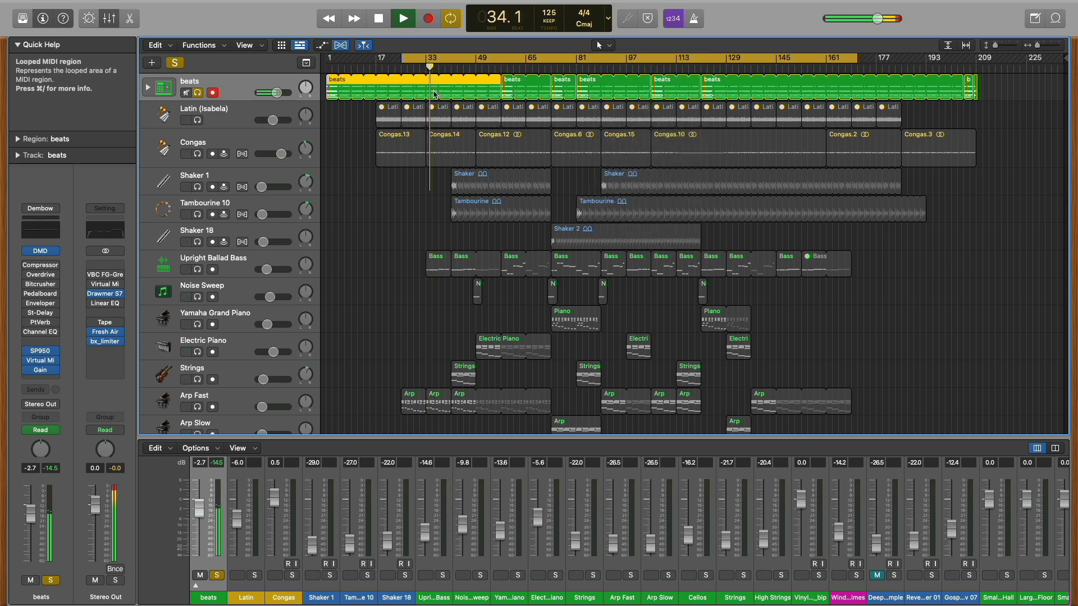
key(z)
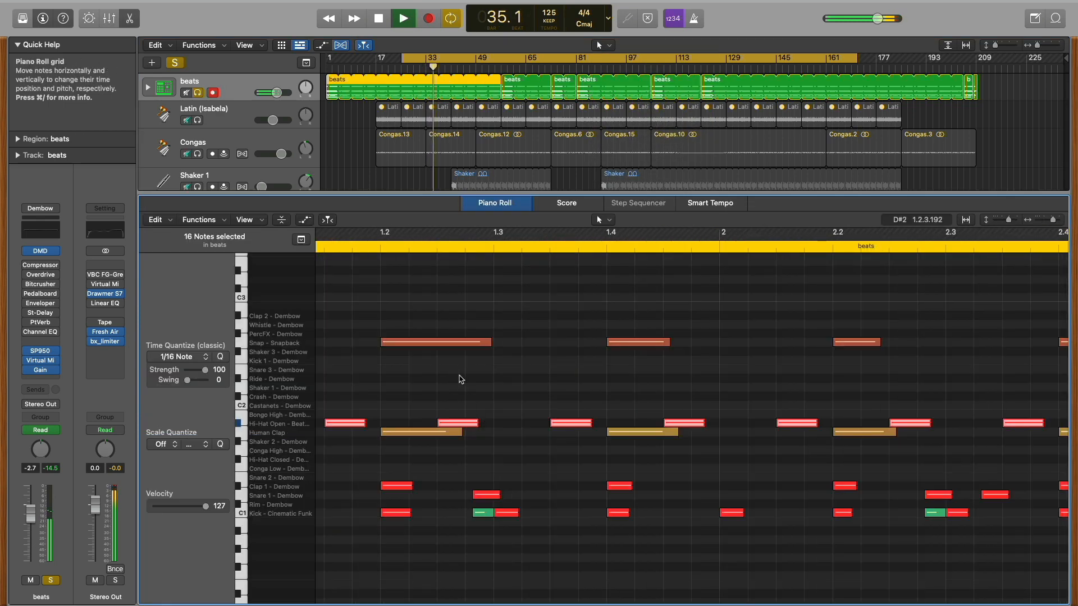
Extend the cycle range's start back to bar 1 and play the beats pattern from there, showing several bars of notes
key(space)
key(space)
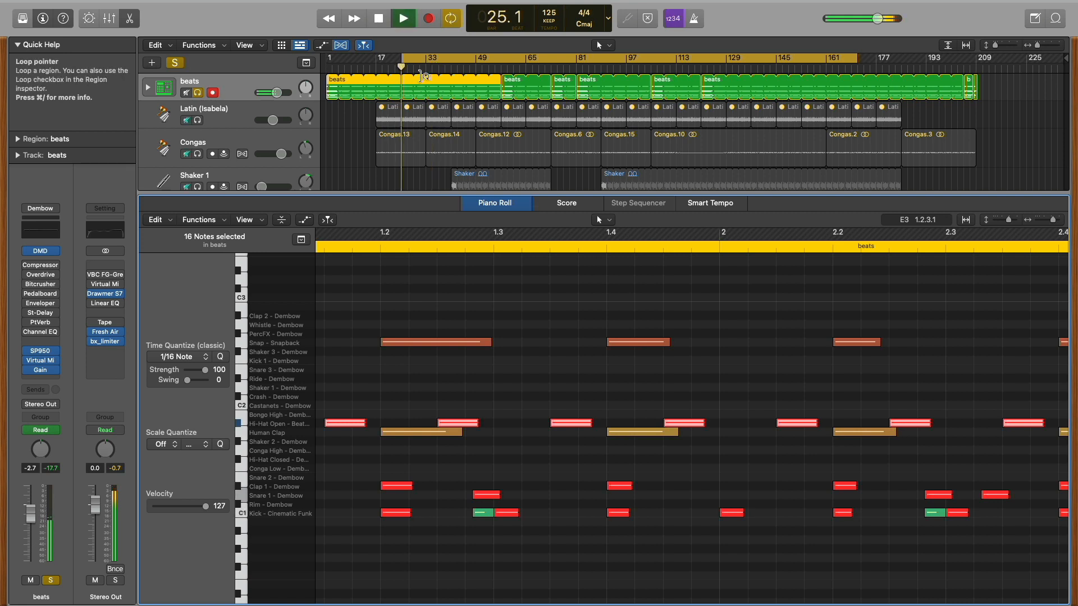
drag(403, 59, 328, 74)
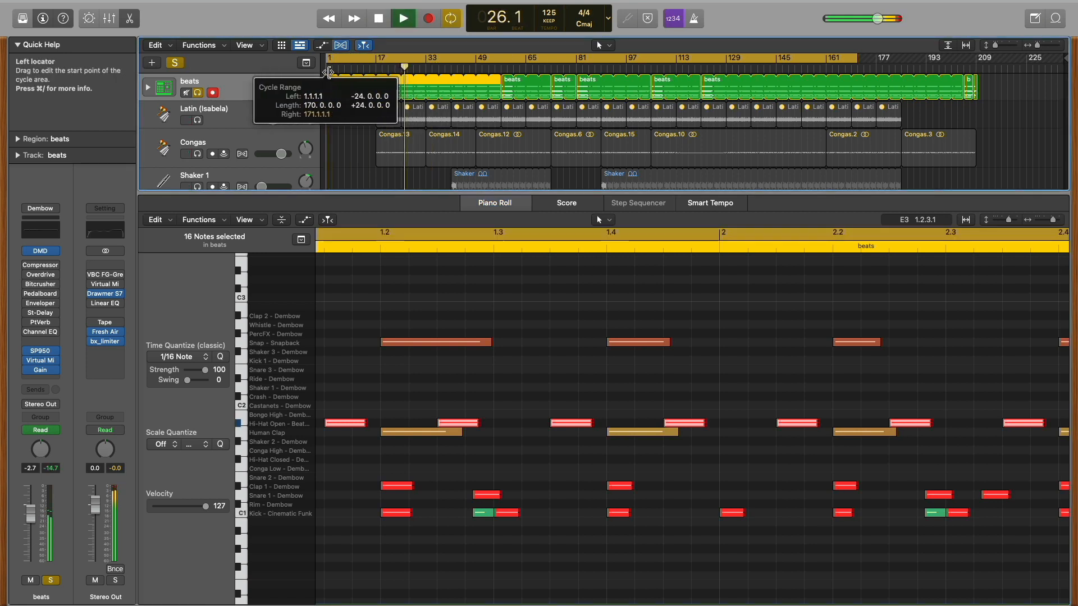
key(space)
key(space)
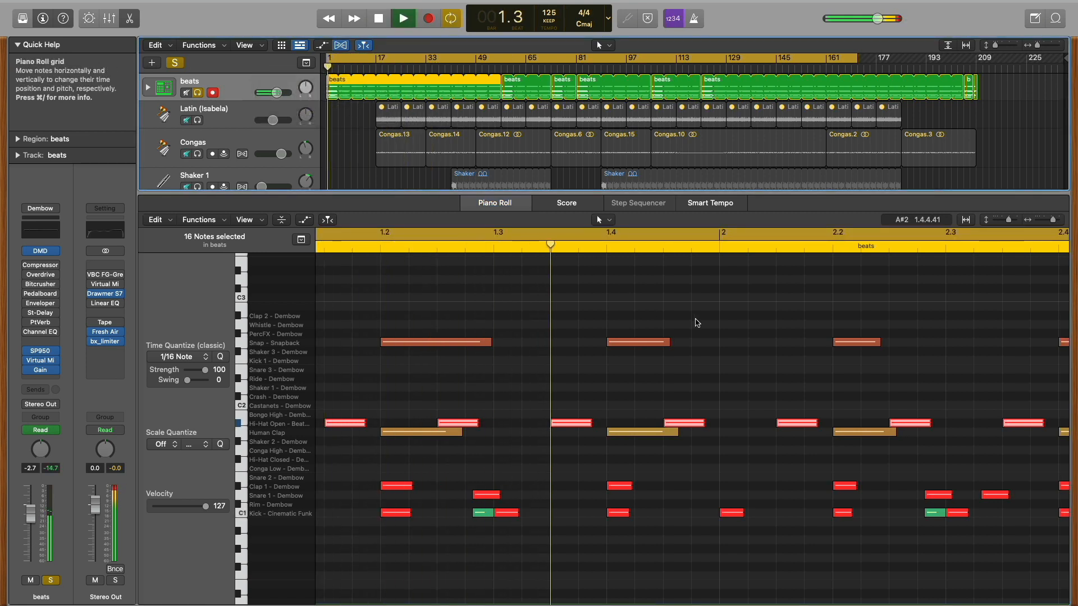
scroll(697, 322, down, 4)
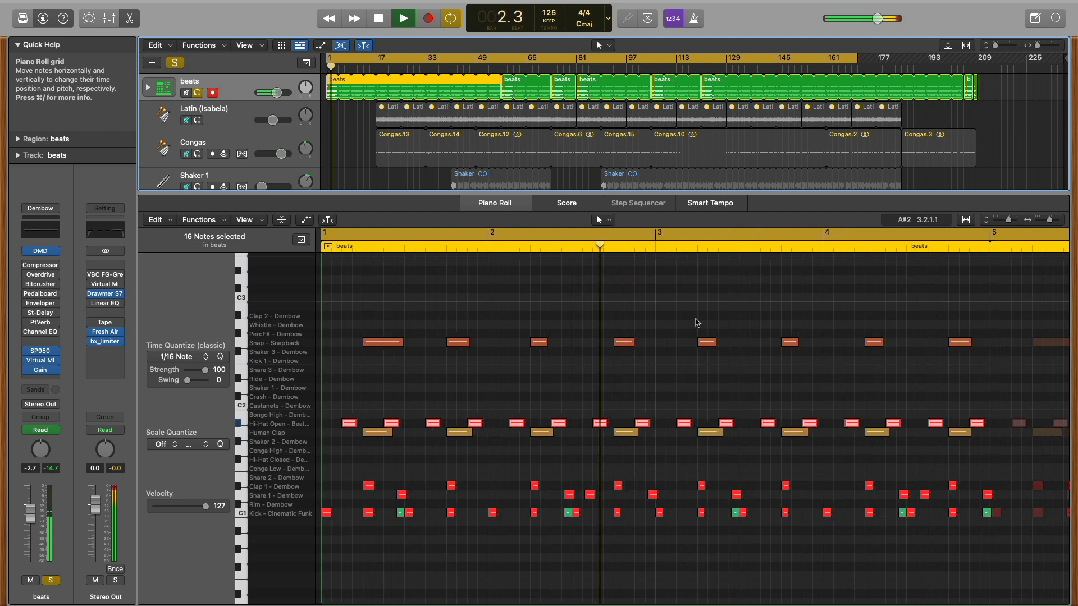
scroll(696, 321, down, 2)
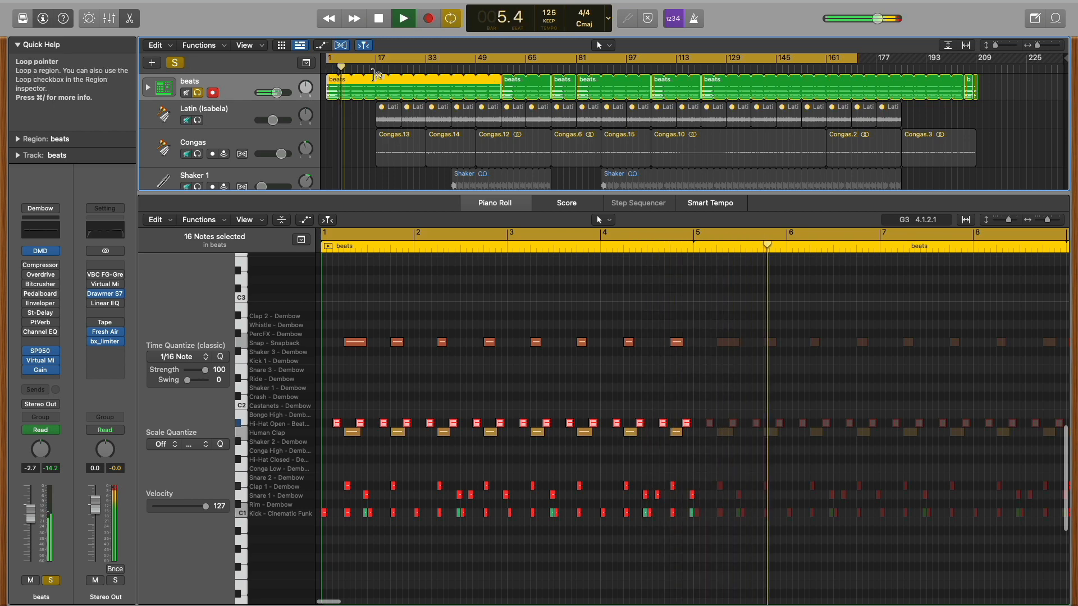
Add the Congas track to the solo, play from about bar 16 and show its audio in the editor
click(199, 155)
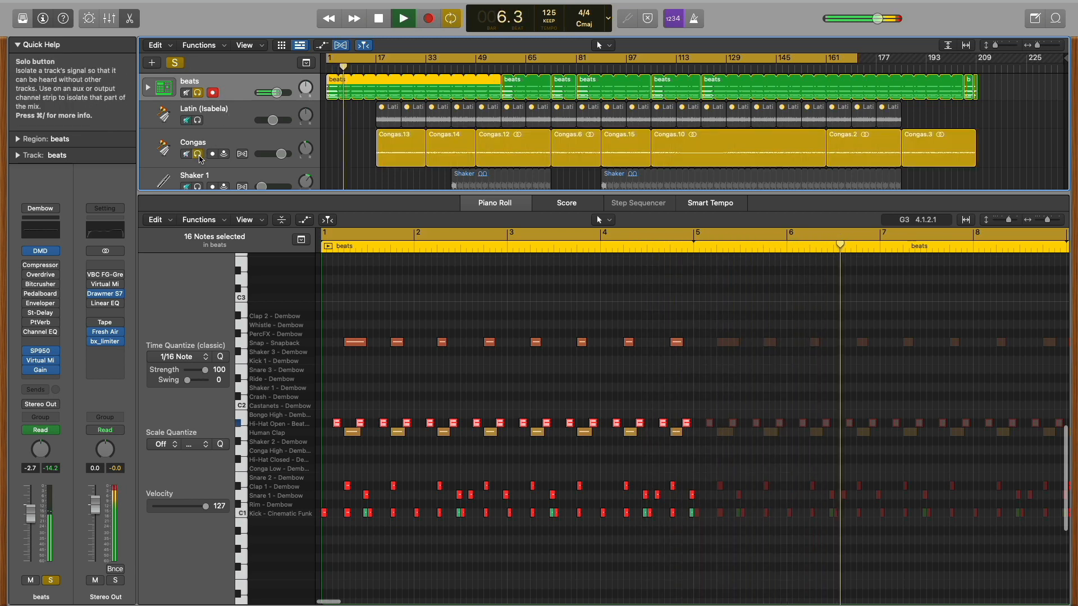
click(373, 68)
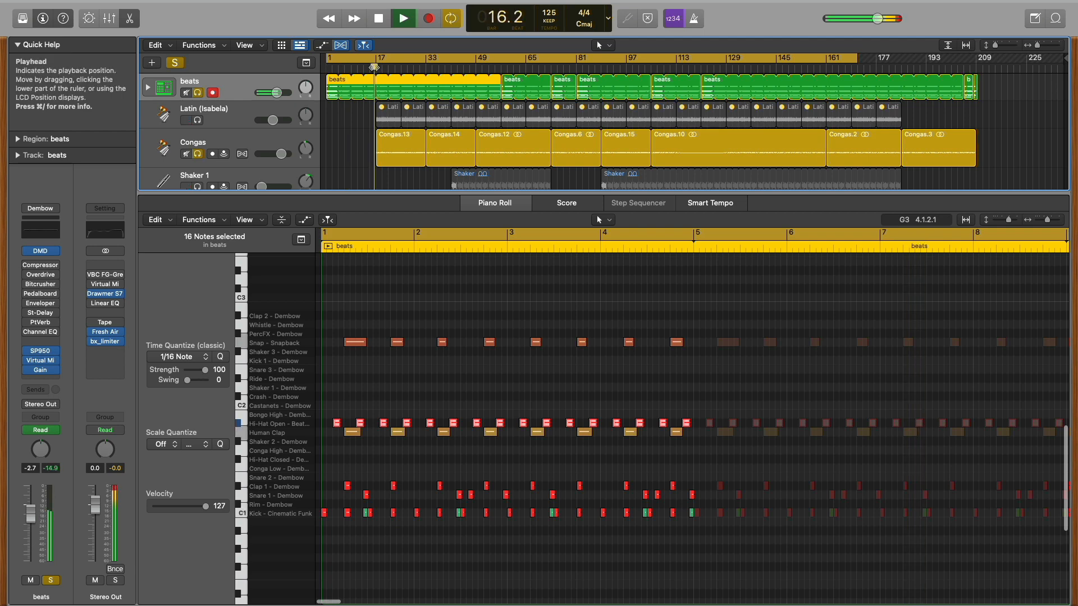
click(277, 135)
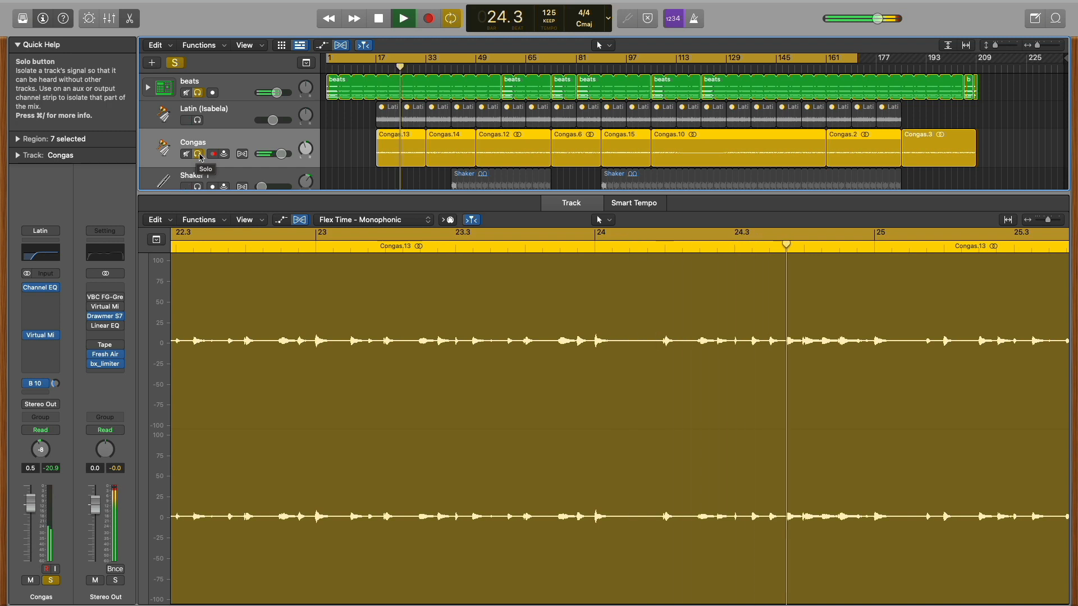
Add the Shaker 1 and Tambourine 10 tracks to the solo during playback, showing Shaker 1's audio in the editor
scroll(396, 164, down, 1)
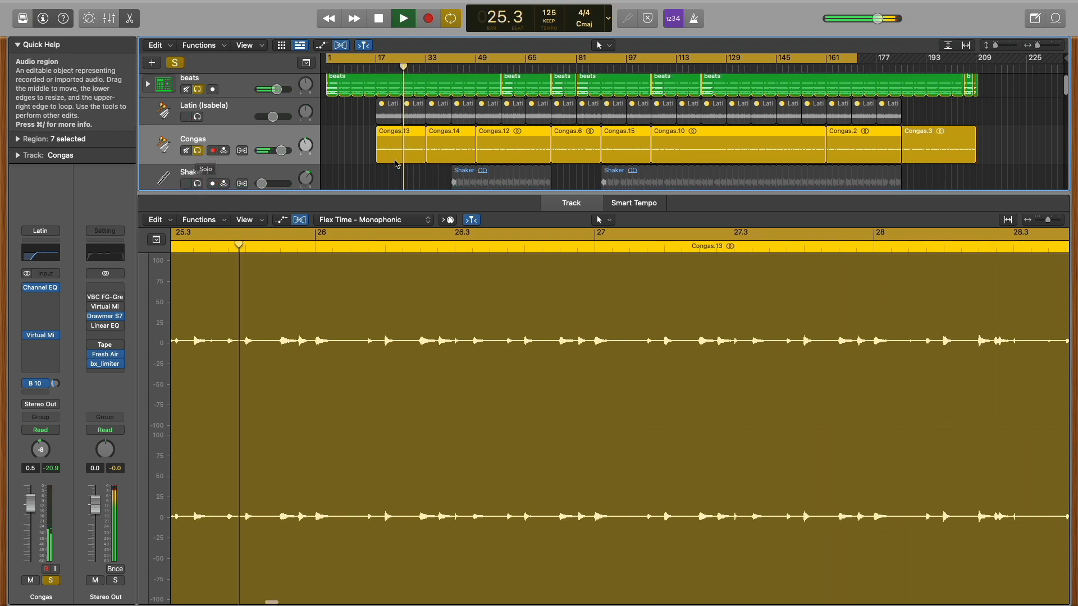
scroll(396, 164, down, 2)
scroll(396, 164, up, 1)
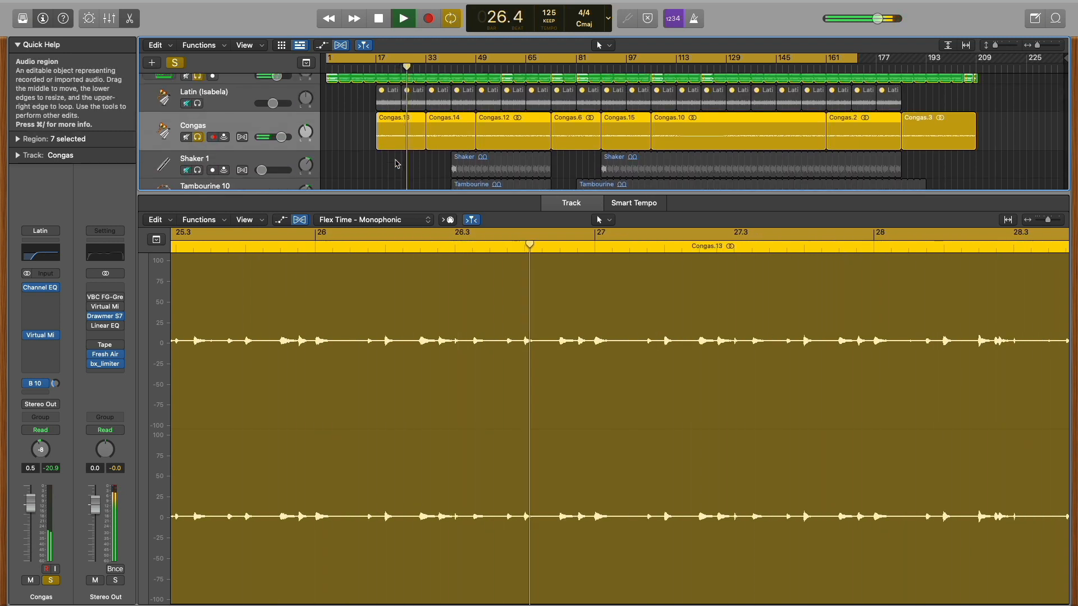
scroll(396, 164, down, 3)
click(199, 137)
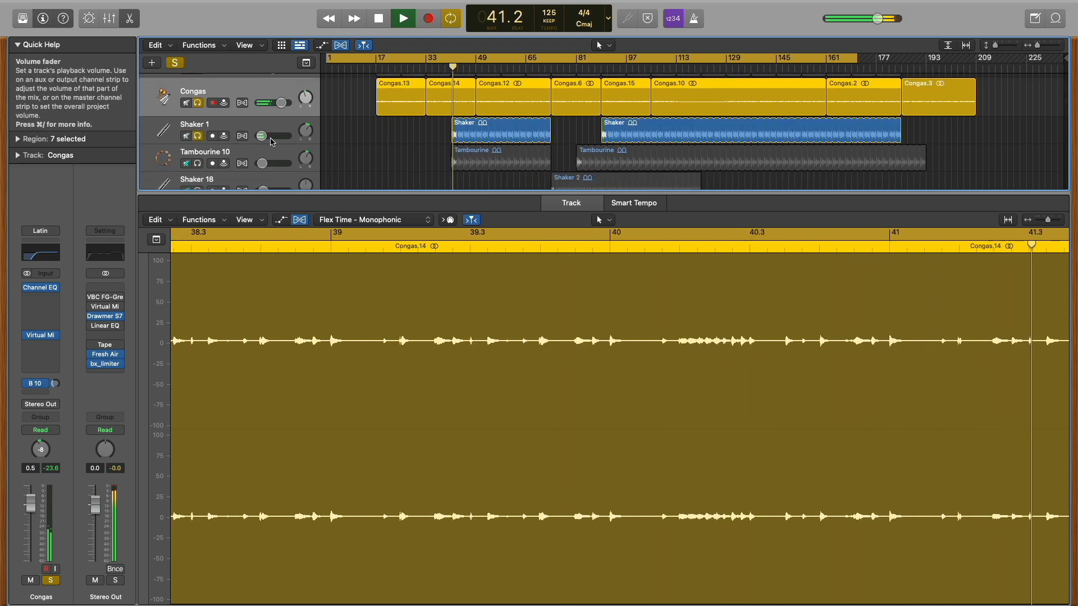
click(271, 141)
scroll(269, 132, down, 2)
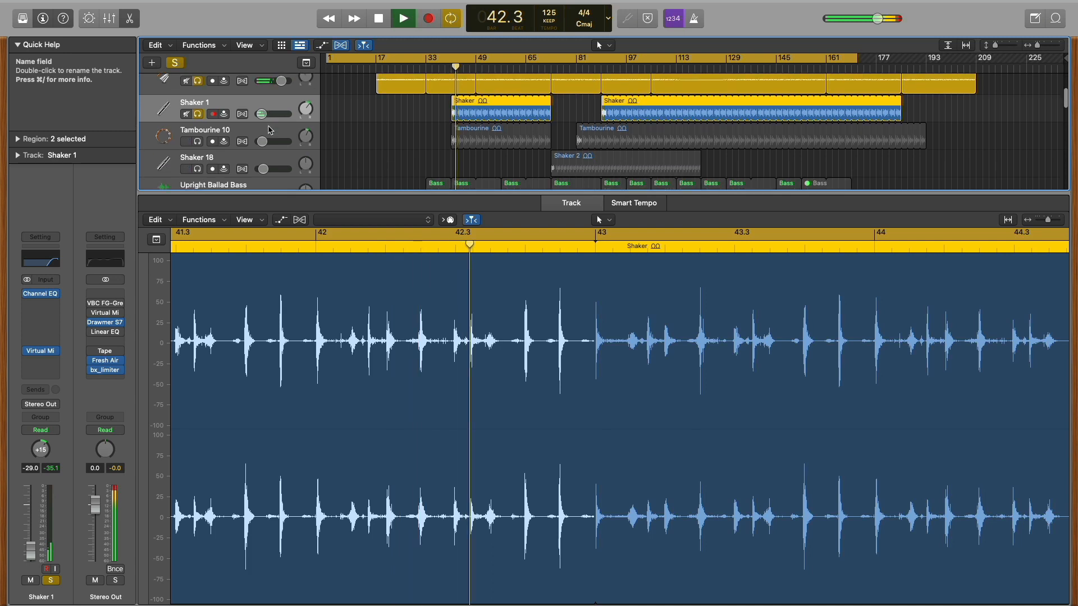
click(198, 142)
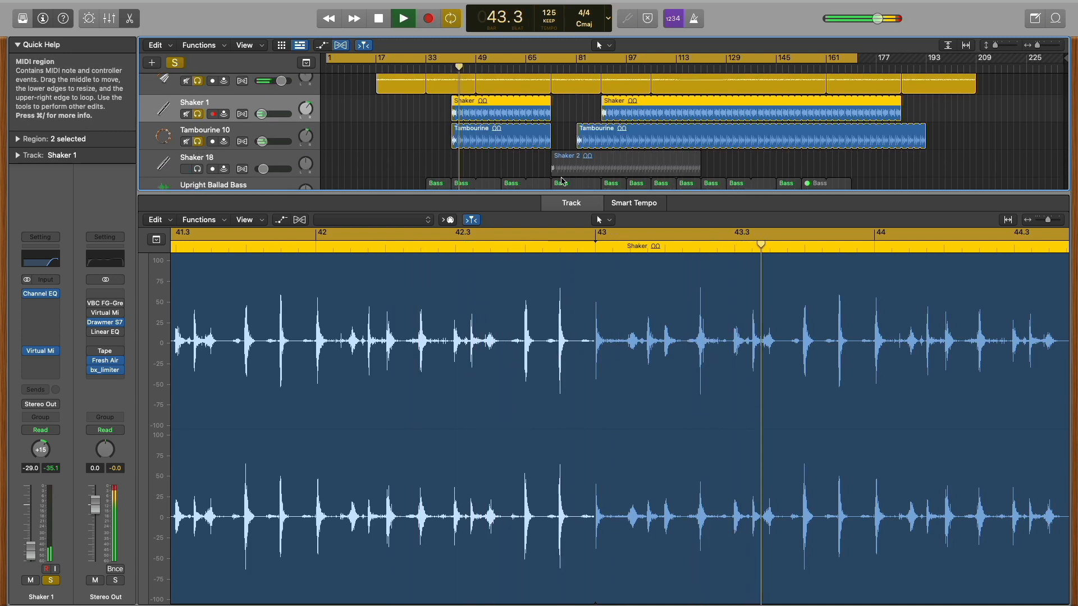
Bring back the mixer in place of the audio editor and clear all solos so the full arrangement plays
scroll(561, 181, down, 8)
scroll(563, 180, up, 7)
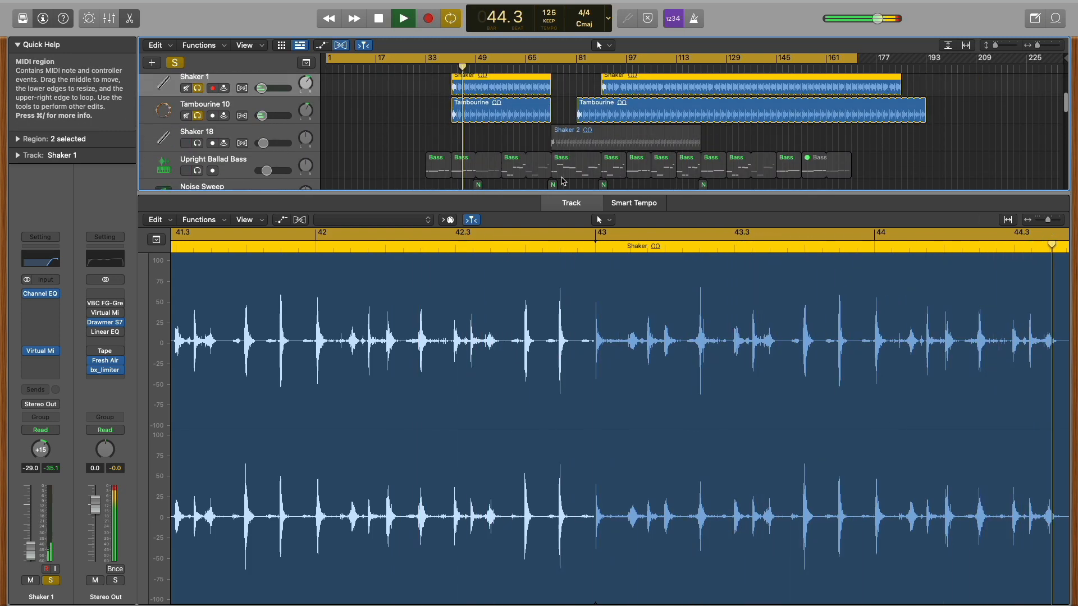
scroll(563, 181, down, 2)
scroll(563, 180, up, 8)
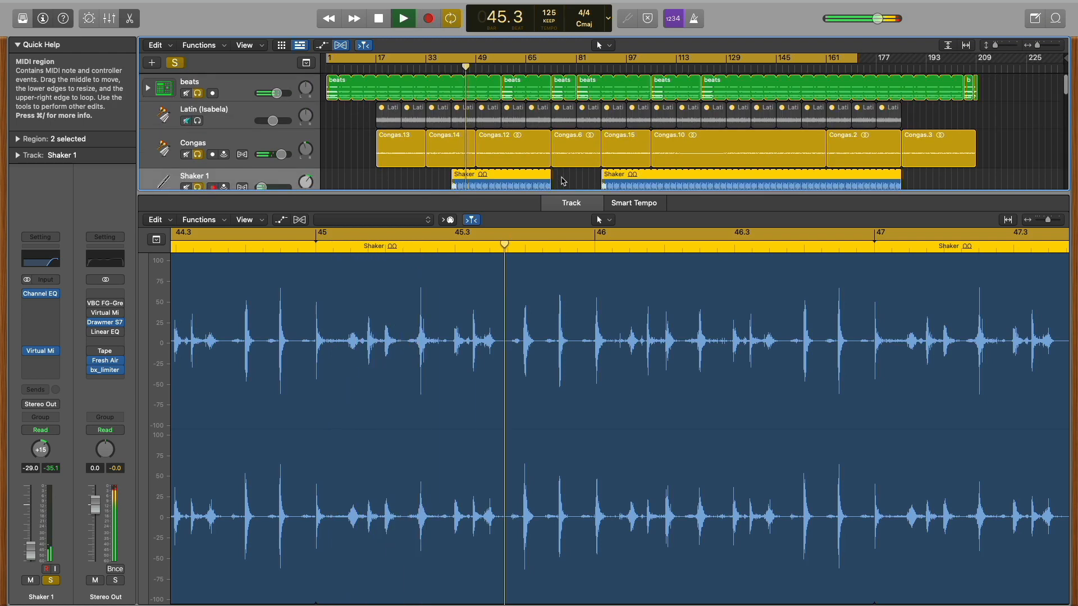
key(x)
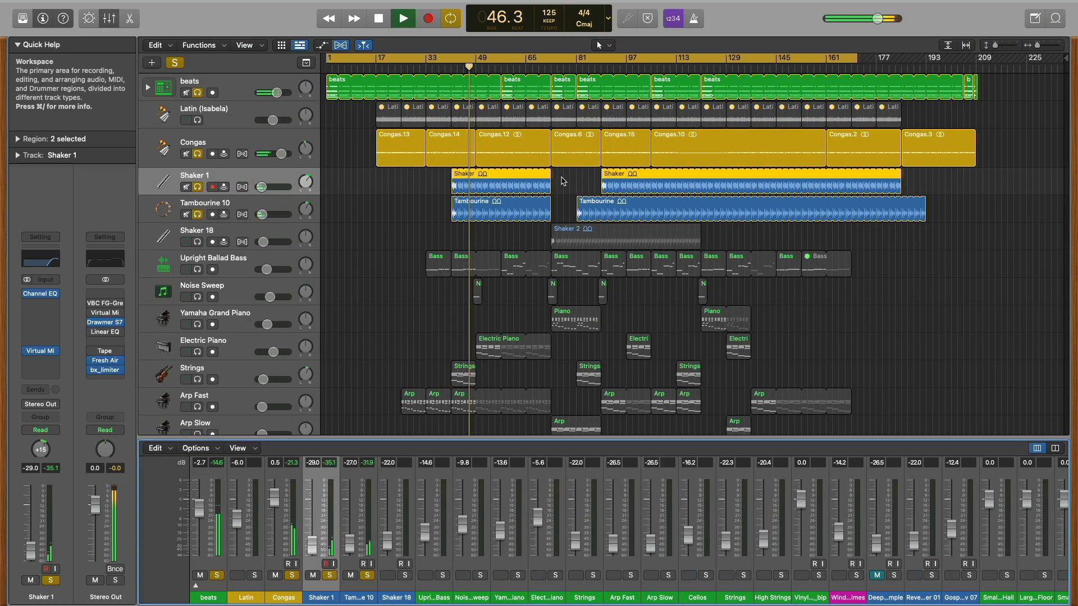
click(175, 62)
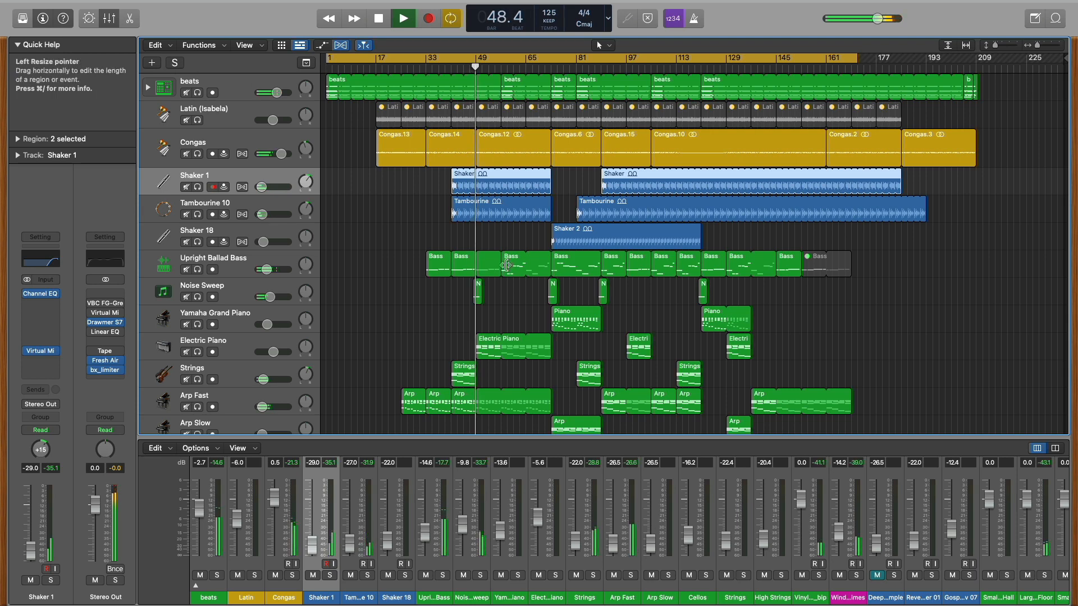
Follow the full arrangement's tracks during playback, from beats down to Gospel Improv 07, selecting the Wind Chimes track
scroll(506, 265, down, 10)
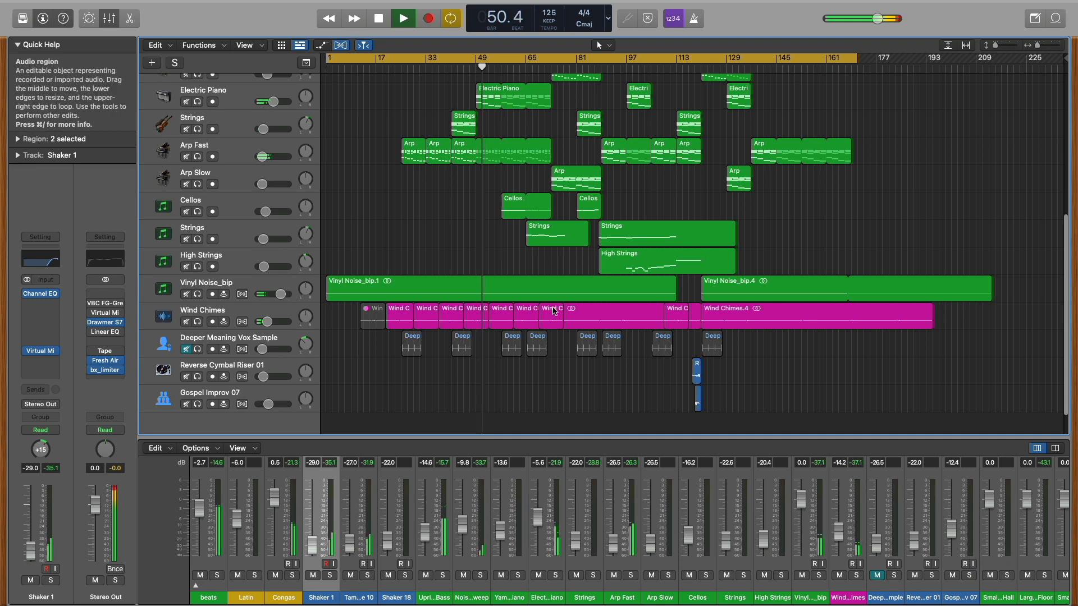
click(203, 311)
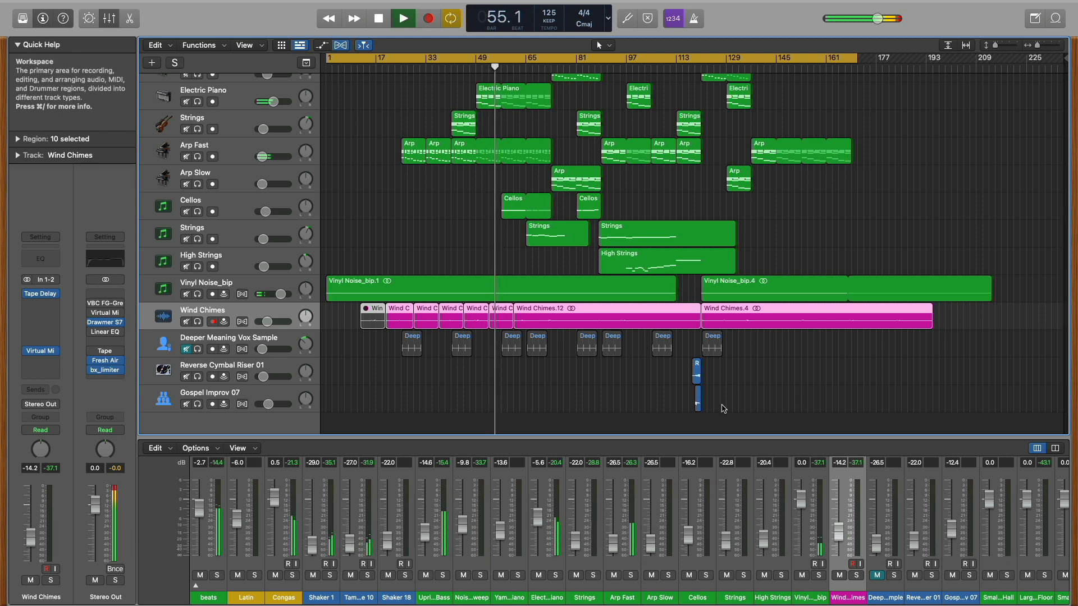
scroll(724, 408, up, 7)
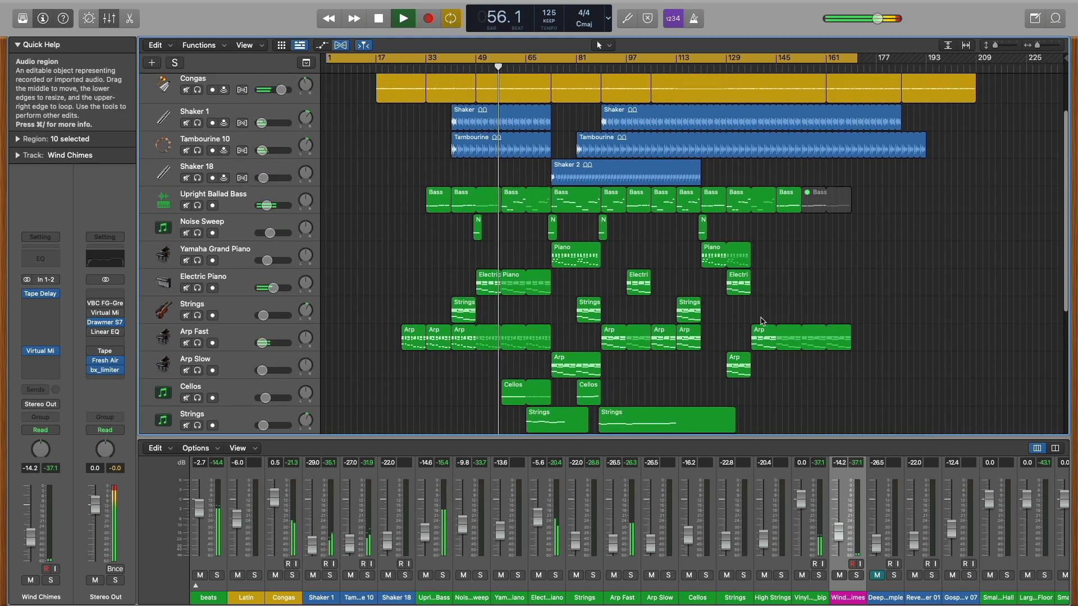
scroll(761, 321, up, 3)
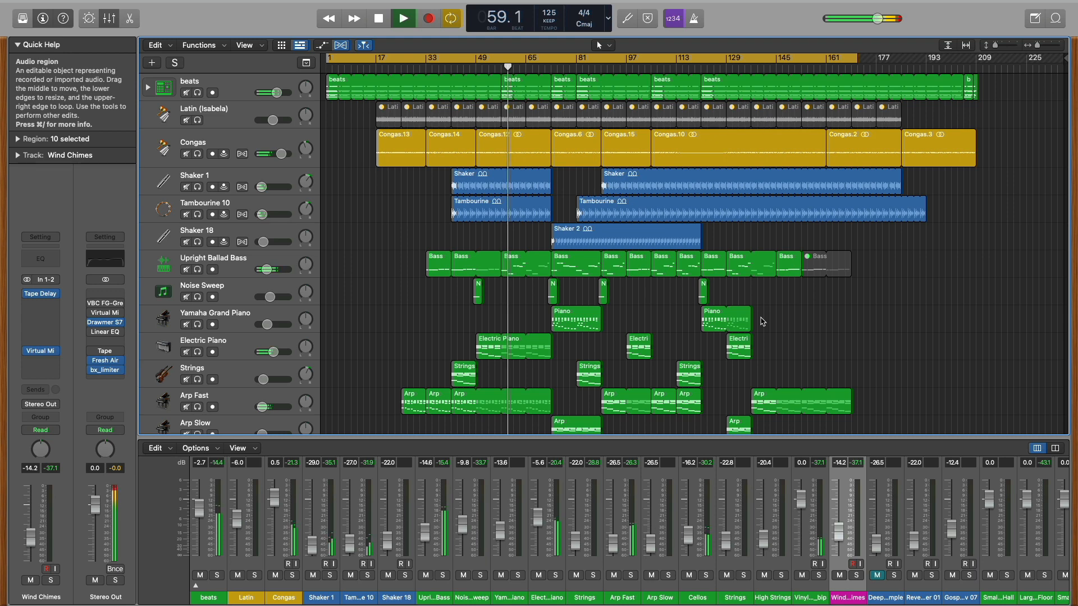
scroll(762, 321, down, 3)
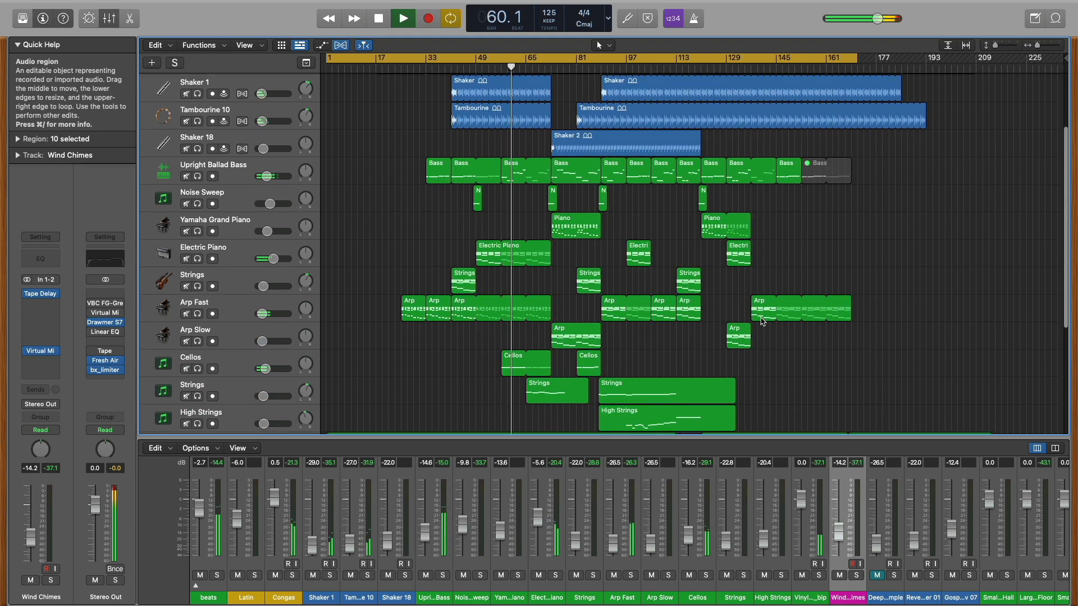
scroll(762, 321, down, 1)
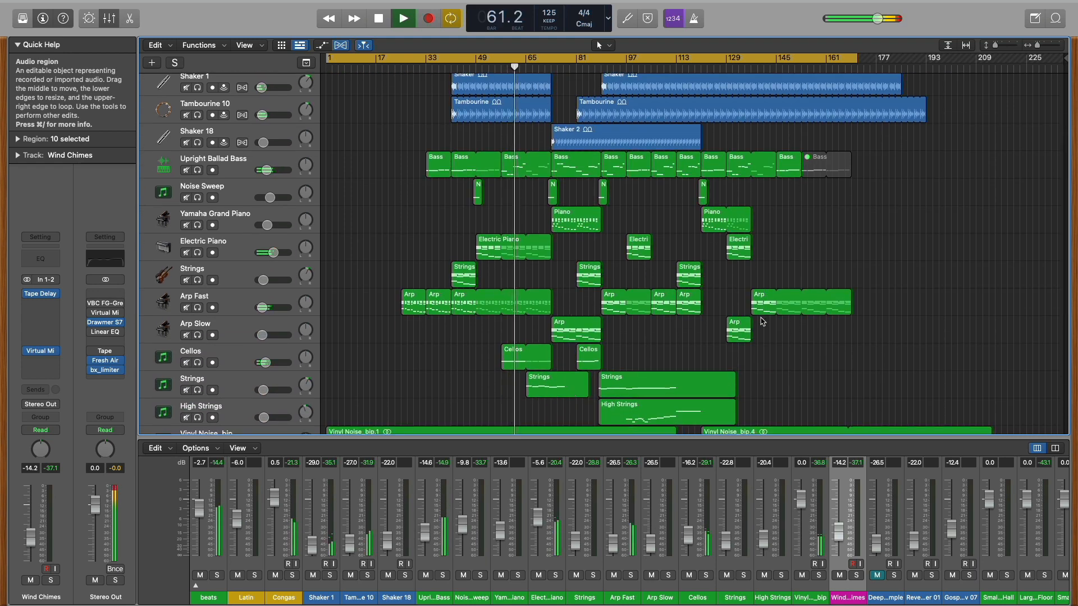
scroll(762, 321, up, 4)
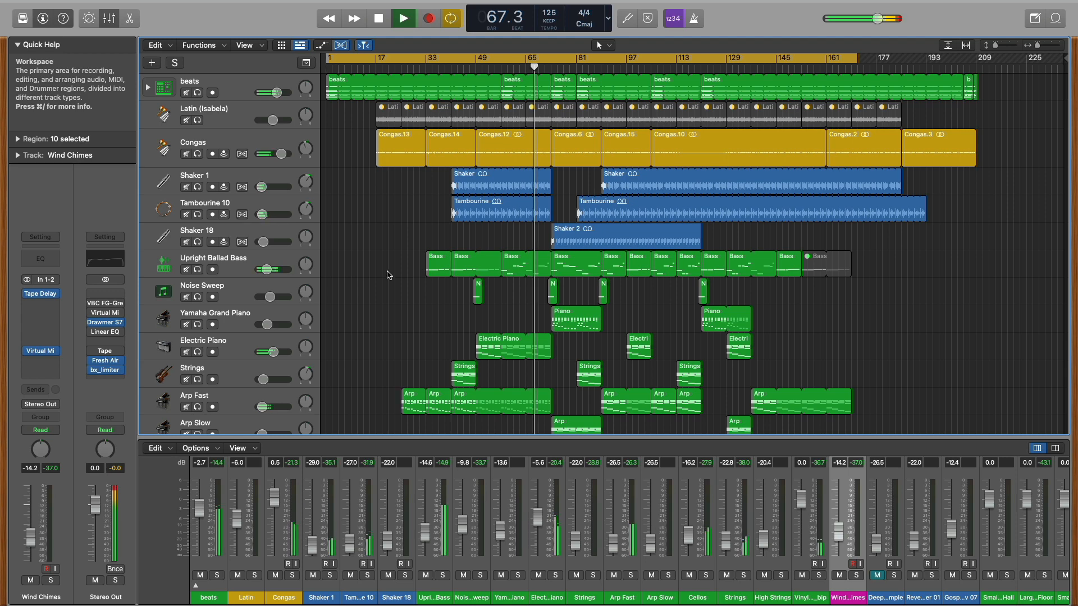
Examine the Drawmer S73, Fresh Air and bx_limiter True Peak plug-ins on the Stereo Out channel, then close their windows
click(104, 324)
drag(495, 153, 334, 61)
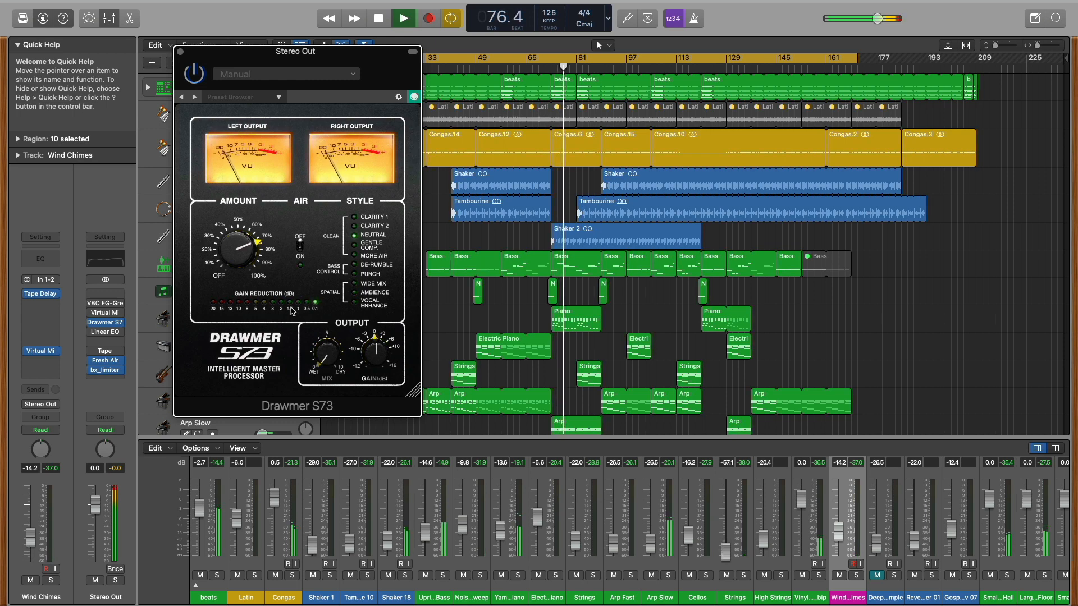
click(106, 363)
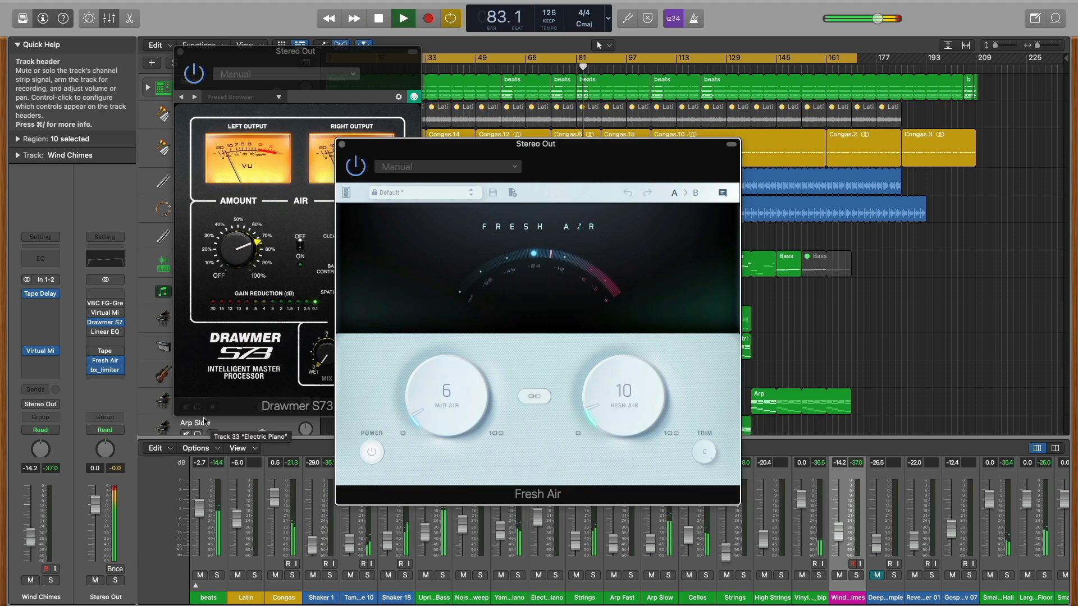
click(106, 370)
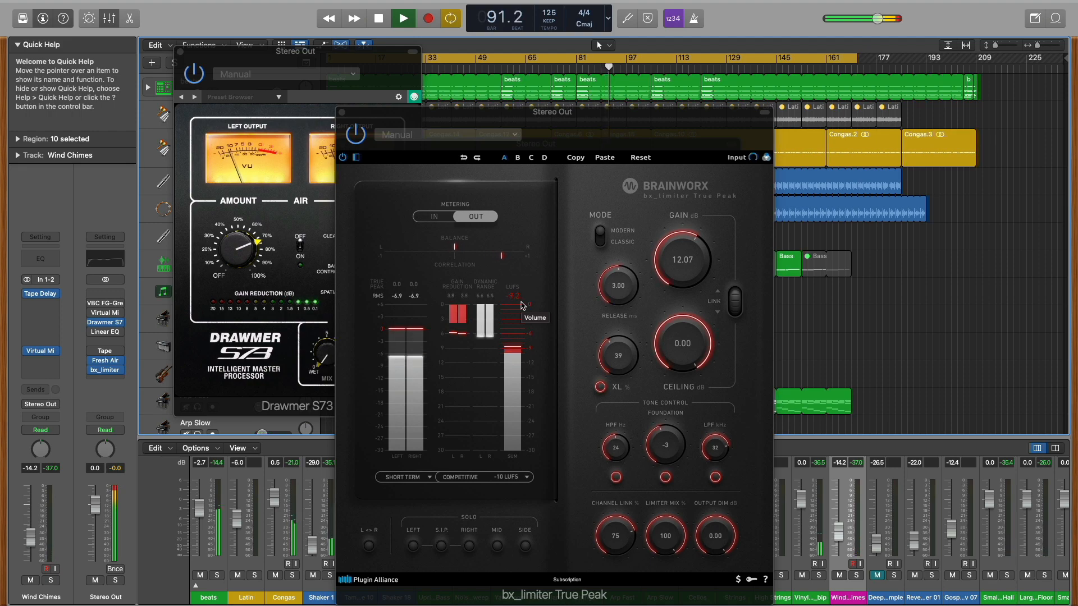
click(341, 114)
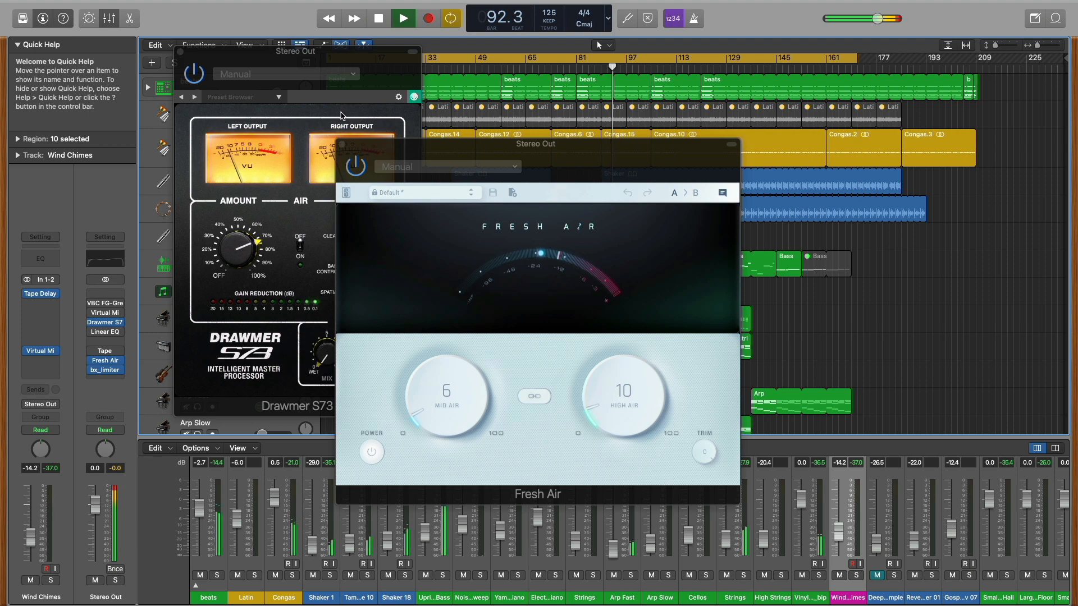
click(342, 145)
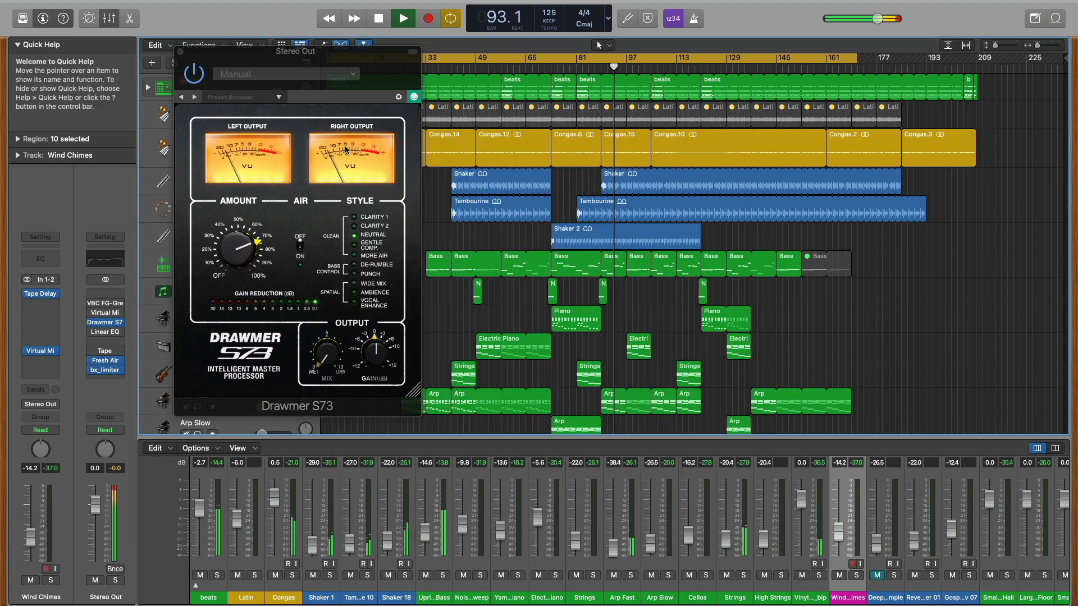
click(180, 51)
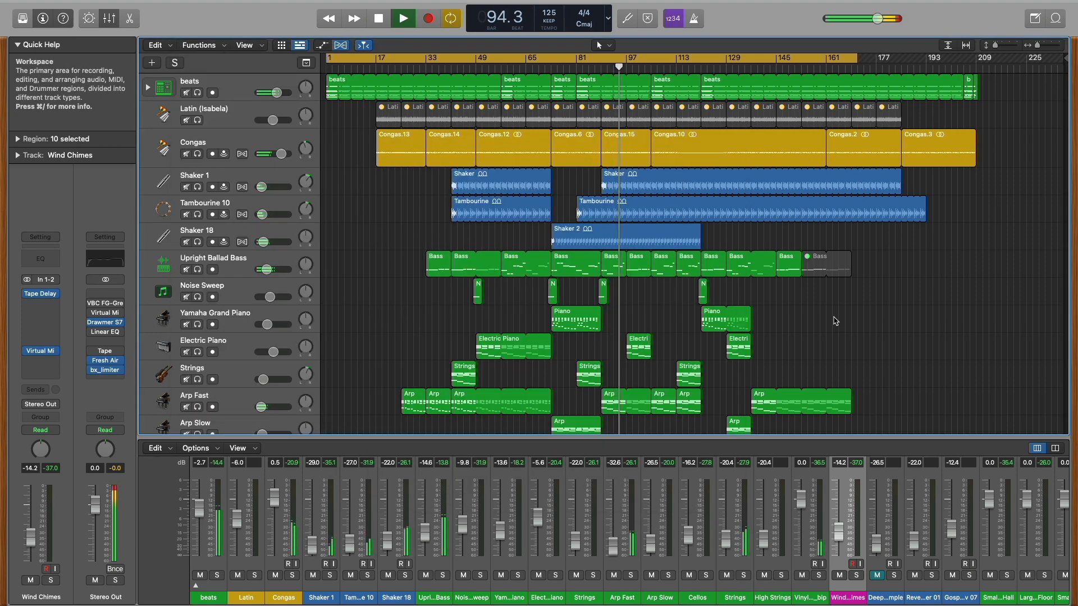